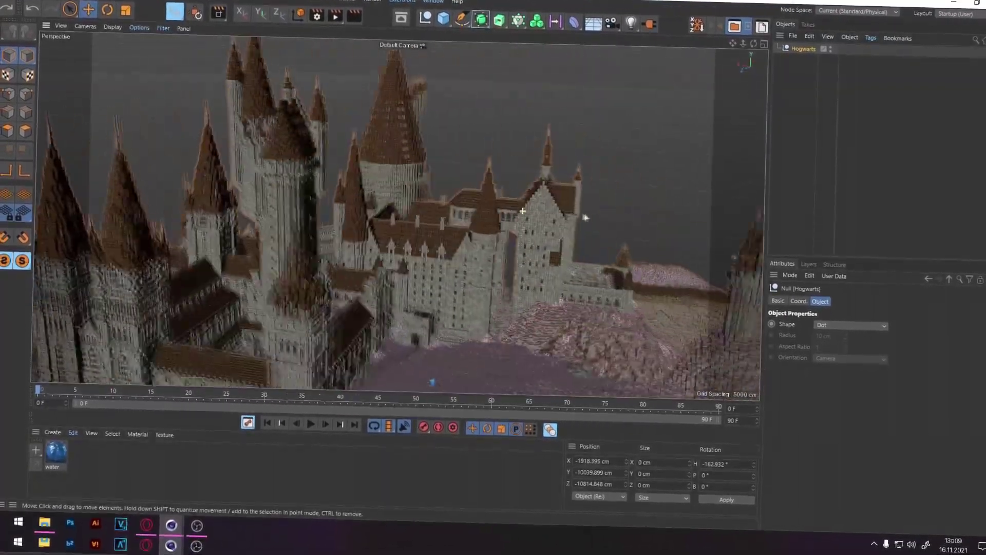
Step: Orbit the castle map, then select a quartz block object in the Titanic ship scene
alt+drag(586, 218, 500, 216)
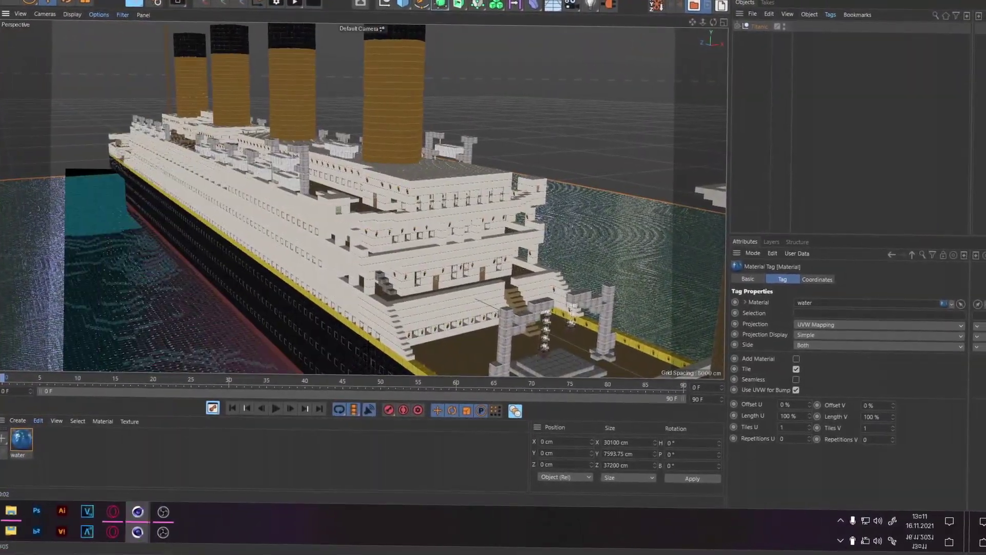
click(435, 266)
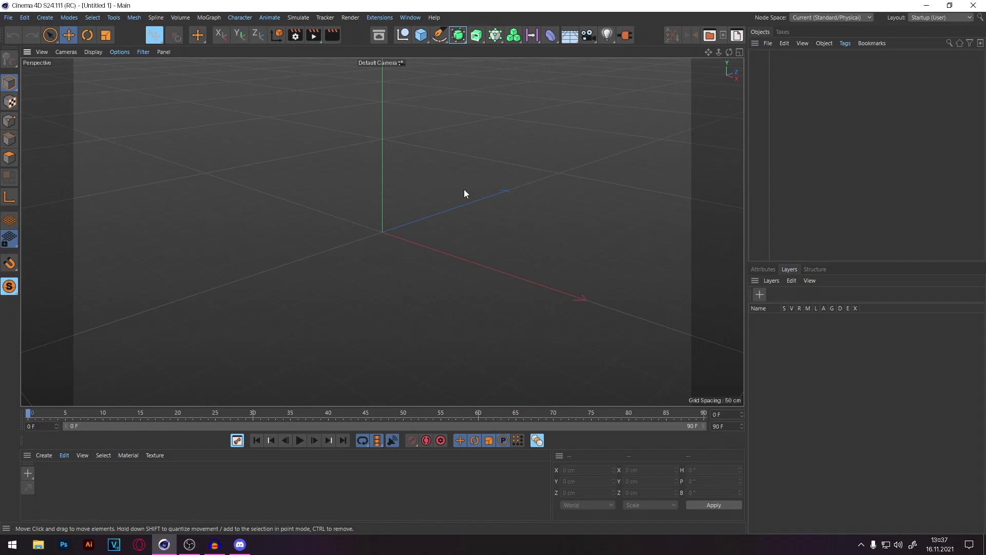
Step: In Discord, scroll the files channel and show its pinned messages
click(240, 545)
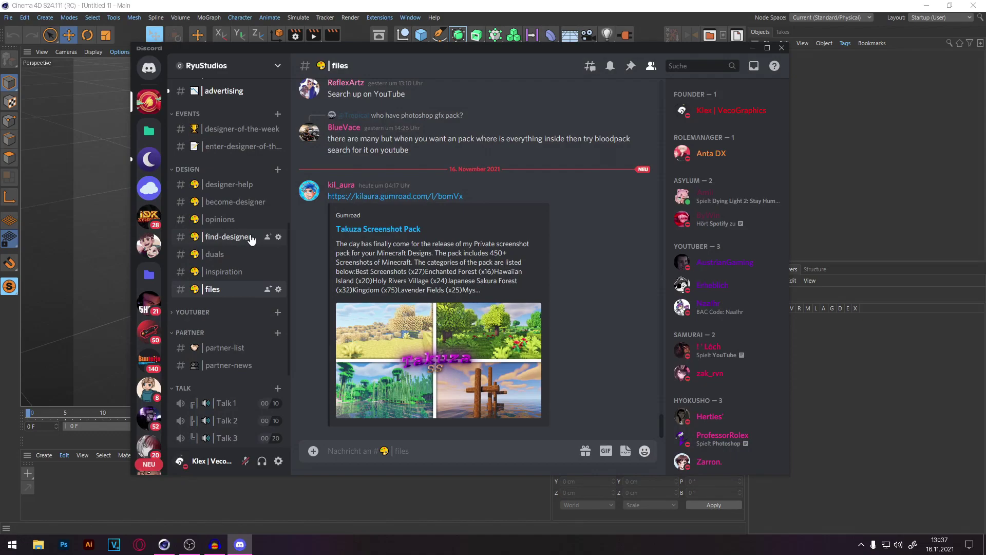
scroll(223, 226, up, 7)
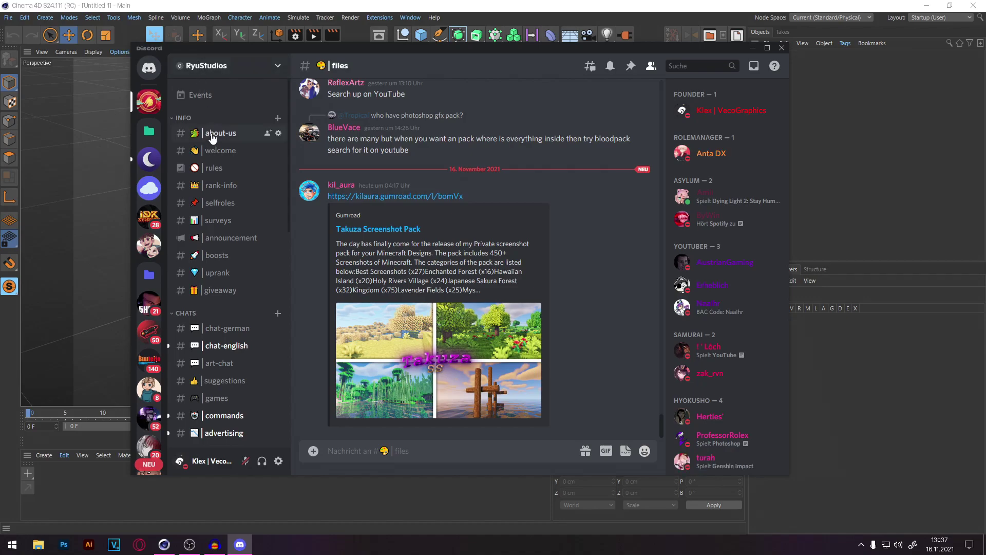
scroll(212, 290, down, 7)
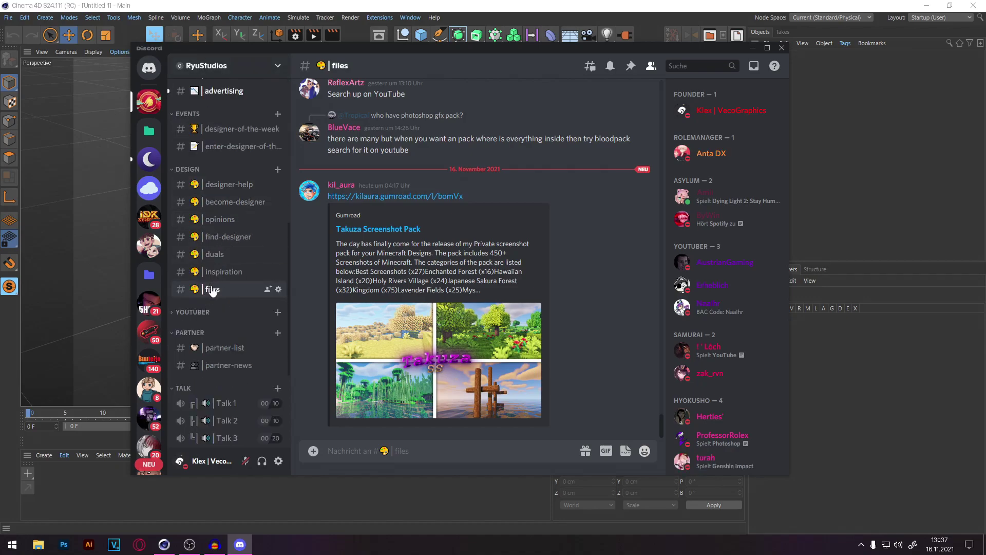
click(631, 67)
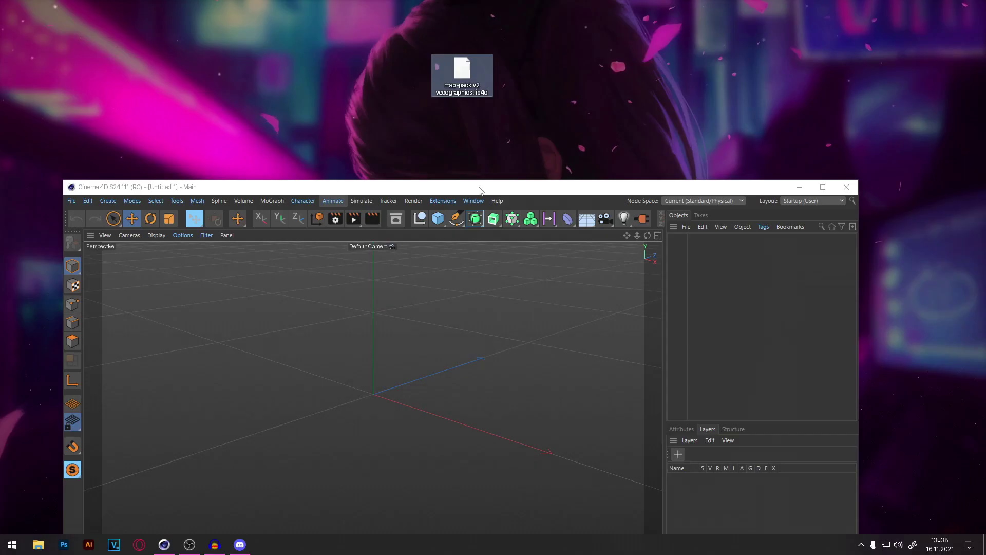
Step: Place the map-pack v2 .lib4d file at the top of the desktop and move Cinema 4D aside
drag(462, 69, 463, 29)
drag(482, 186, 480, 70)
drag(460, 27, 423, 206)
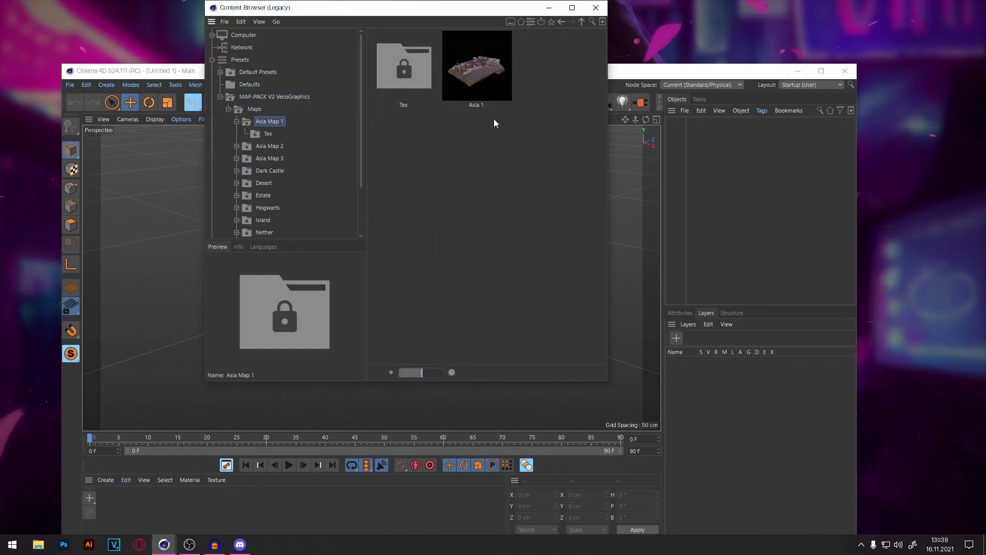
Step: Load Asia 1 from MAP-PACK V2 > Maps, maximize Cinema 4D and frame the pagoda palace
double_click(482, 75)
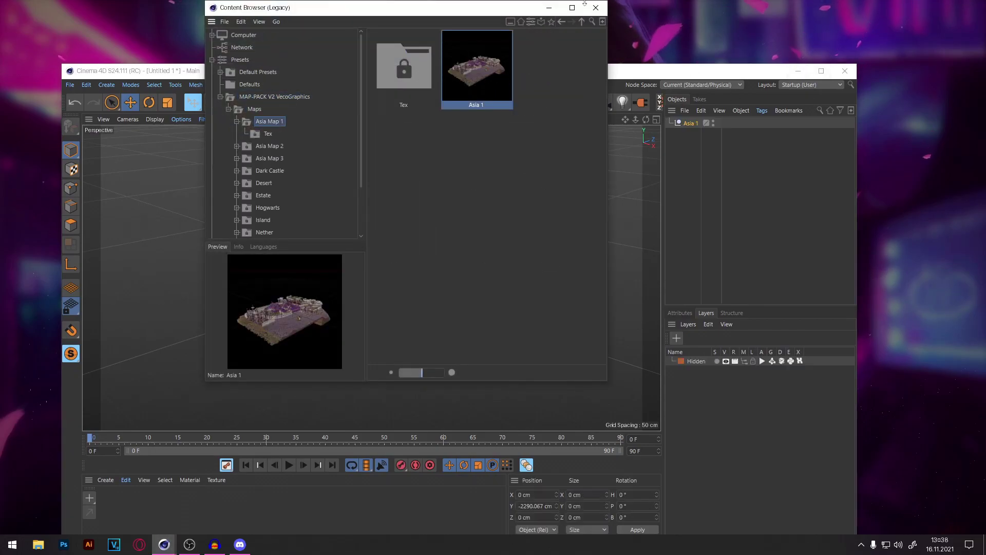
click(595, 8)
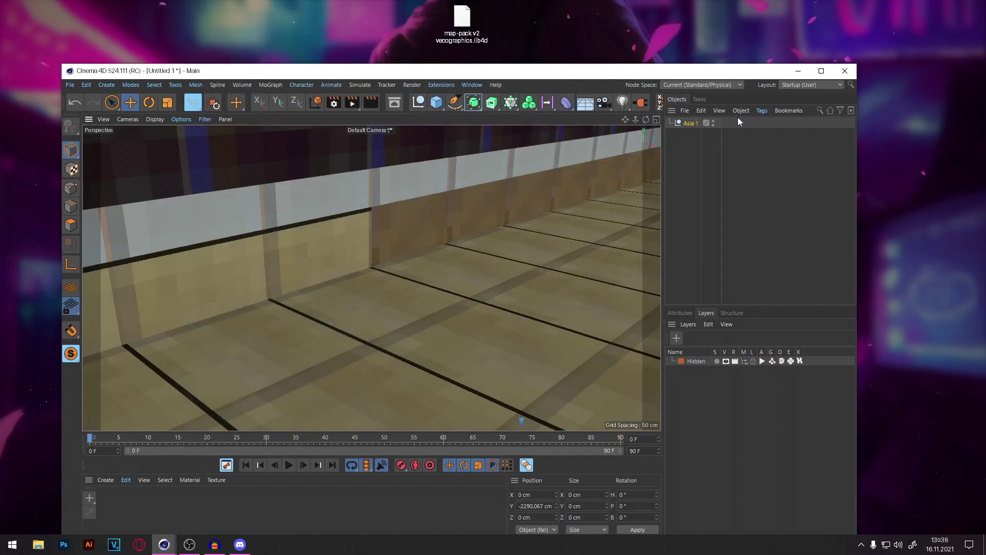
click(821, 71)
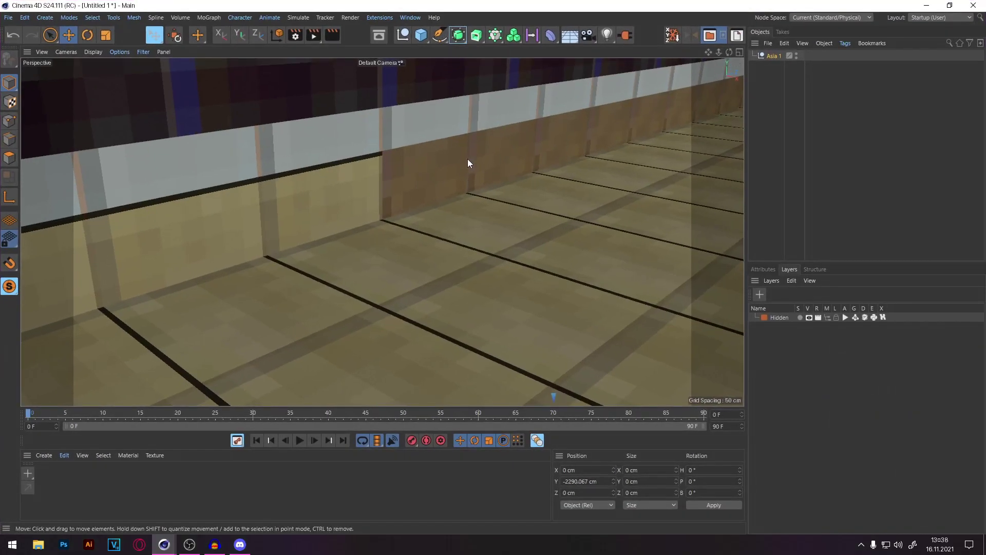
scroll(494, 155, down, 10)
scroll(554, 148, down, 2)
alt+drag(549, 135, 498, 136)
scroll(464, 112, down, 2)
scroll(469, 119, up, 5)
alt+drag(455, 165, 491, 165)
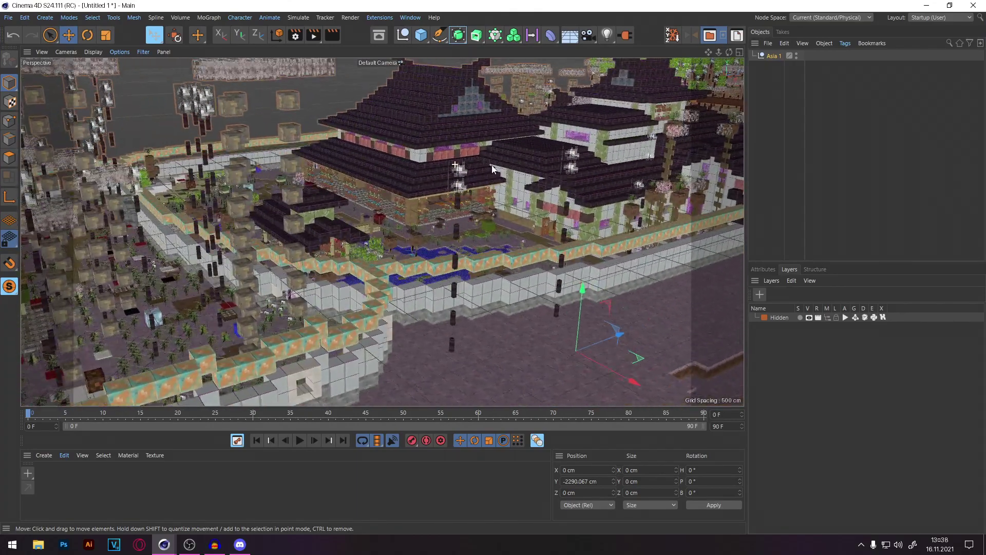
scroll(493, 168, up, 2)
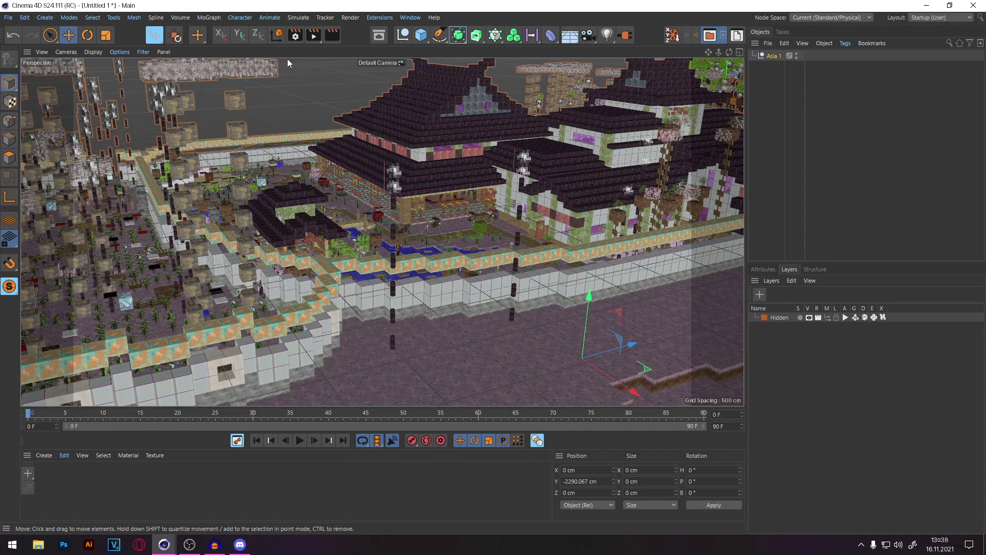
click(421, 35)
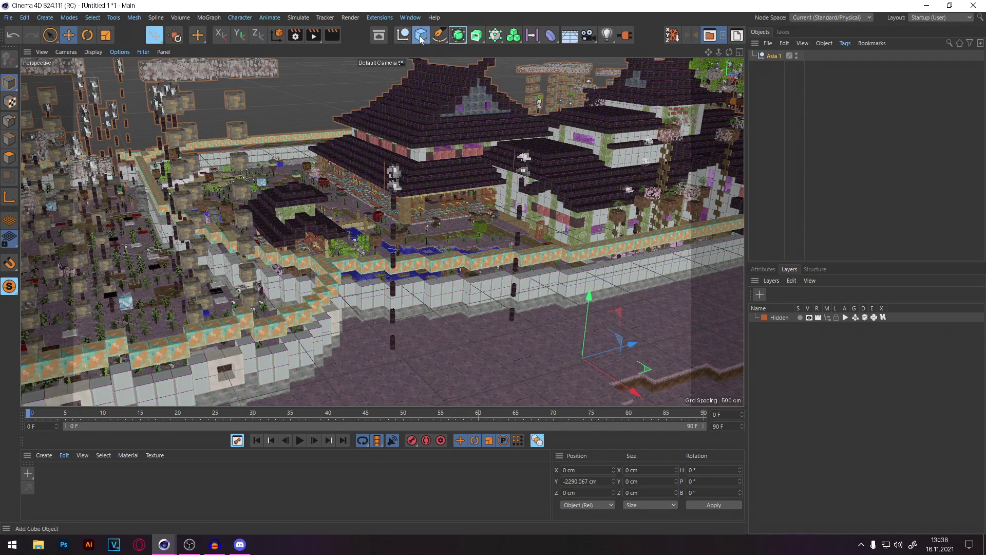
Step: Add a Cube primitive and move it over to the left courtyard wall
click(421, 35)
click(528, 54)
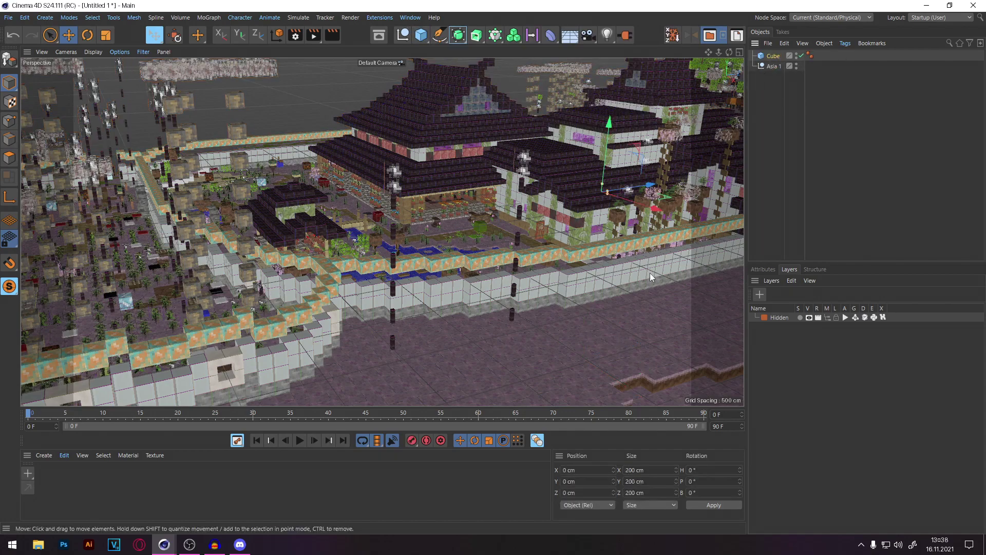
drag(664, 164, 344, 111)
scroll(321, 198, up, 5)
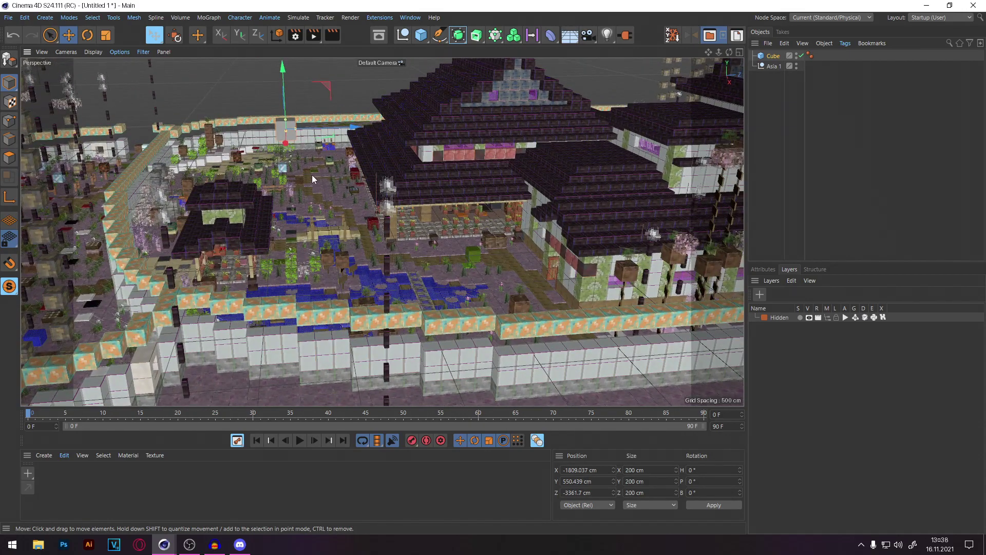
scroll(308, 177, down, 2)
alt+drag(306, 177, 411, 157)
scroll(412, 157, up, 5)
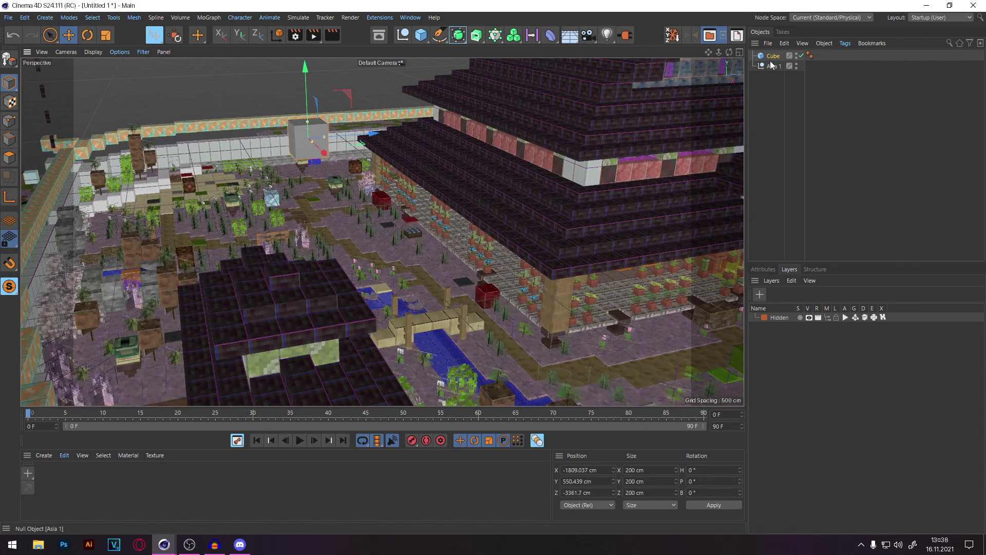
Step: Enable X-Ray in the cube's Basic properties so it is see-through
click(763, 269)
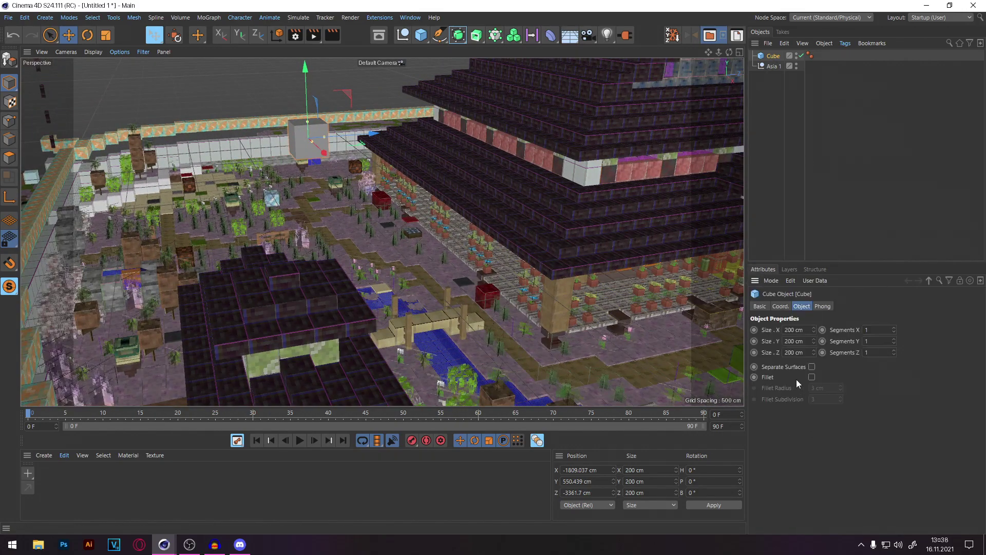
click(760, 307)
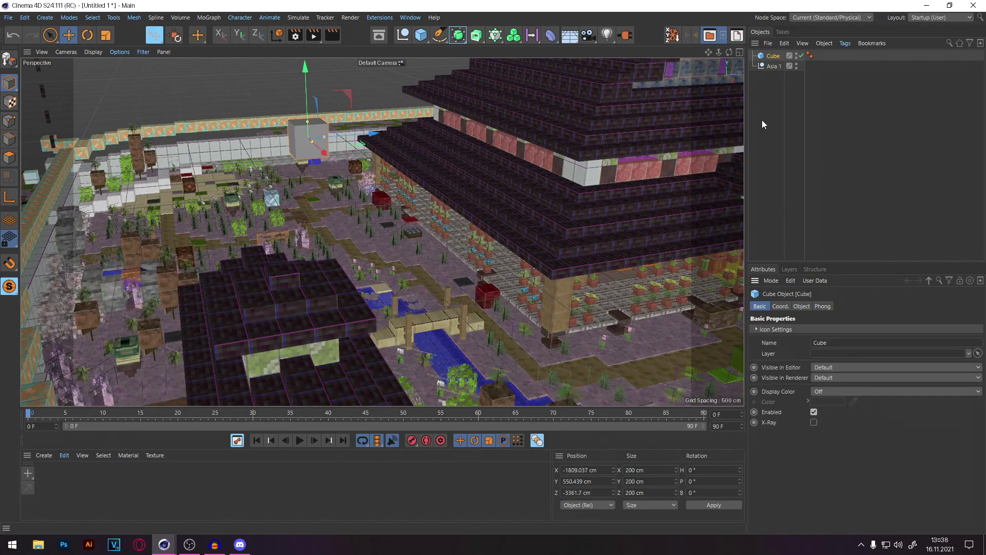
click(814, 422)
Step: Lower the cube onto the garden courtyard ground, adjusting it along X and Z
alt+drag(452, 241, 464, 242)
scroll(463, 241, up, 3)
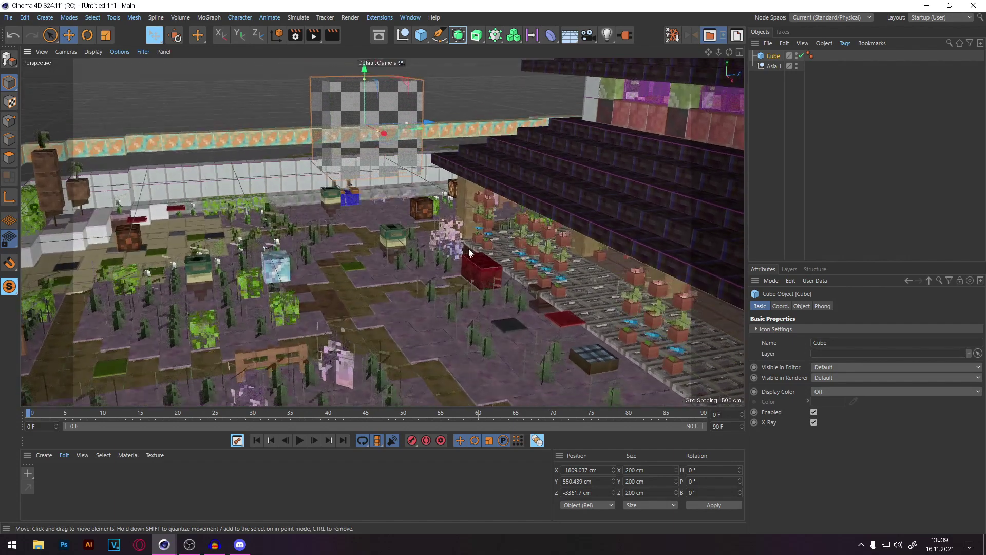
scroll(468, 248, down, 4)
drag(400, 168, 329, 263)
scroll(397, 213, up, 3)
drag(365, 233, 405, 247)
scroll(397, 214, up, 3)
mouse_move(348, 200)
mouse_down()
mouse_move(353, 210)
mouse_move(350, 202)
mouse_up()
drag(405, 248, 416, 319)
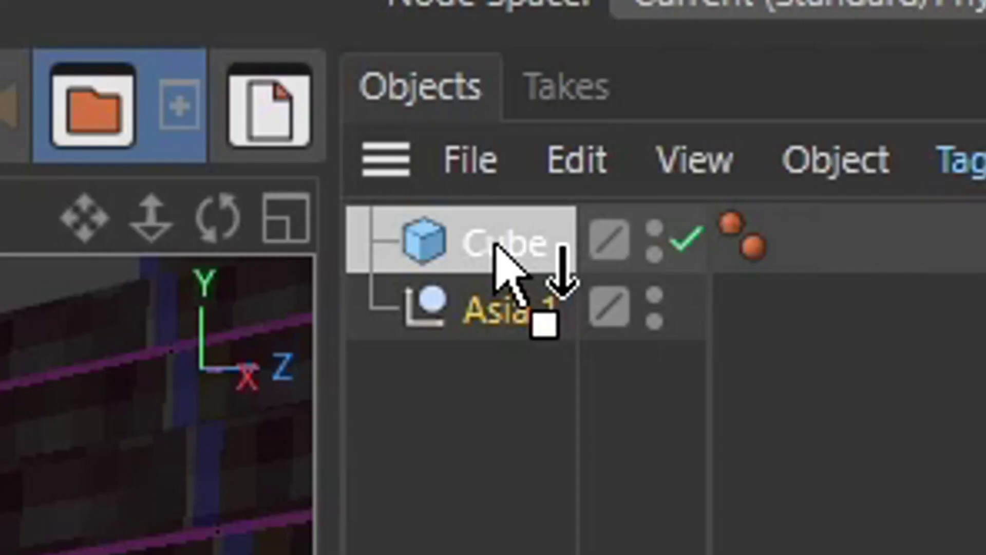
Step: Parent Asia 1 under the Cube, and undo an accidental deletion of the Cube and map
drag(496, 245, 495, 247)
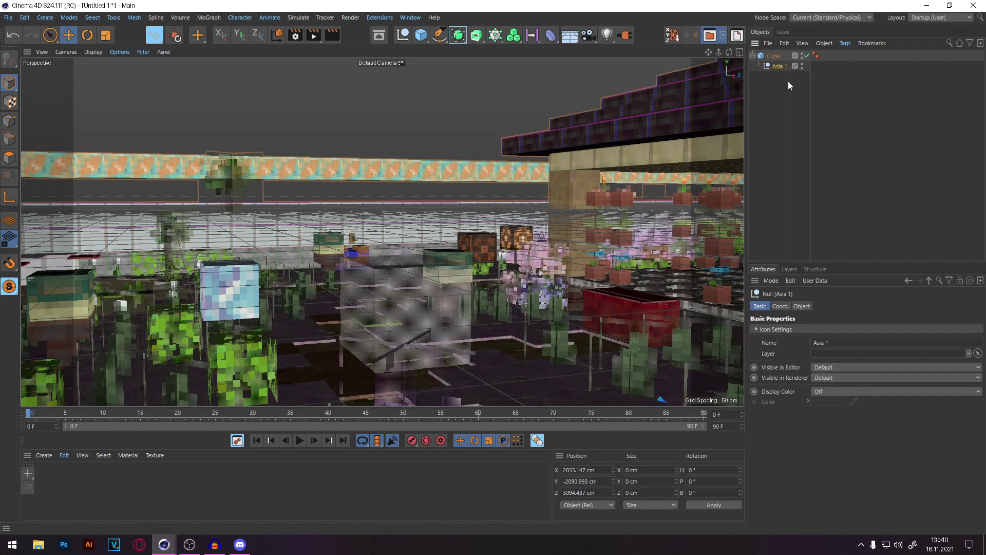
click(780, 83)
click(775, 57)
click(760, 101)
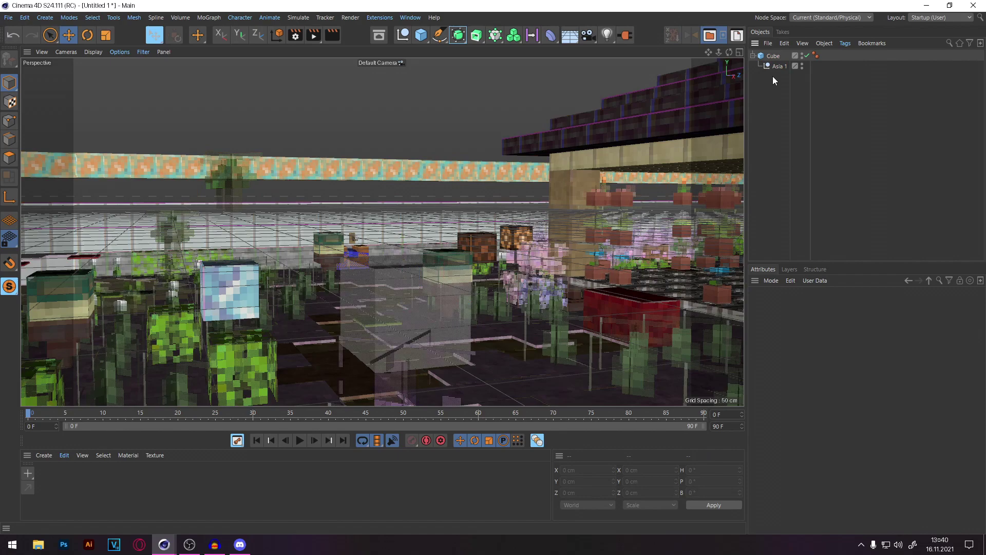
click(766, 56)
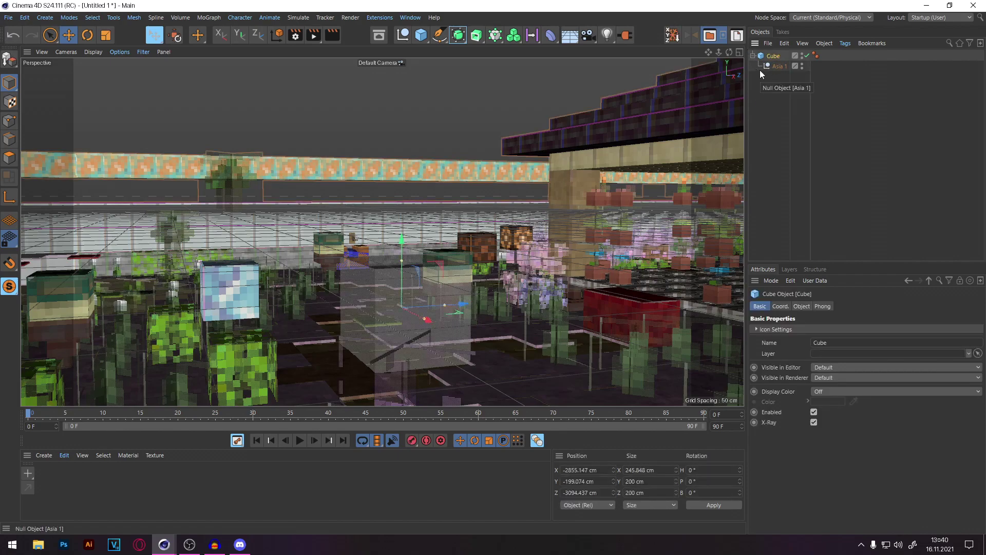
click(780, 117)
click(777, 66)
click(776, 97)
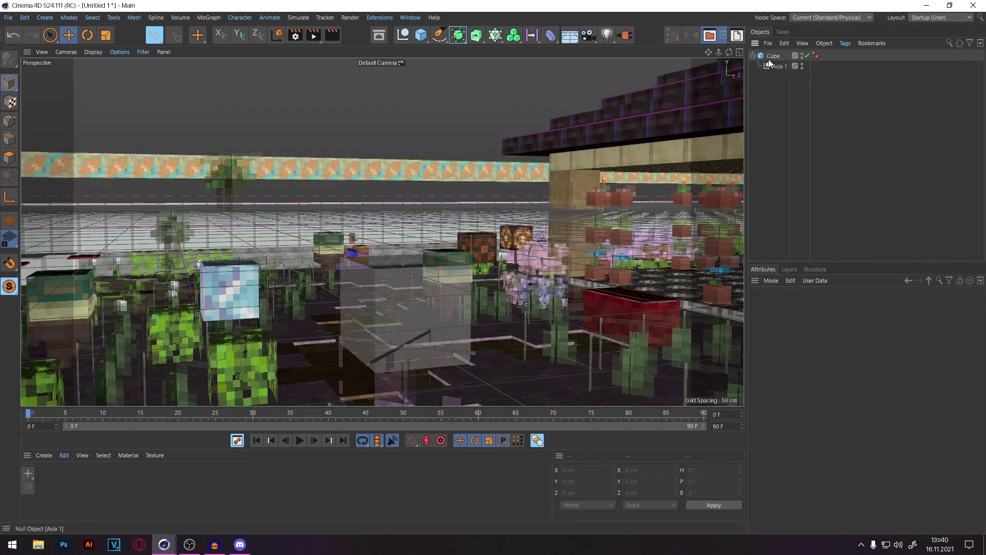
click(770, 57)
key(Delete)
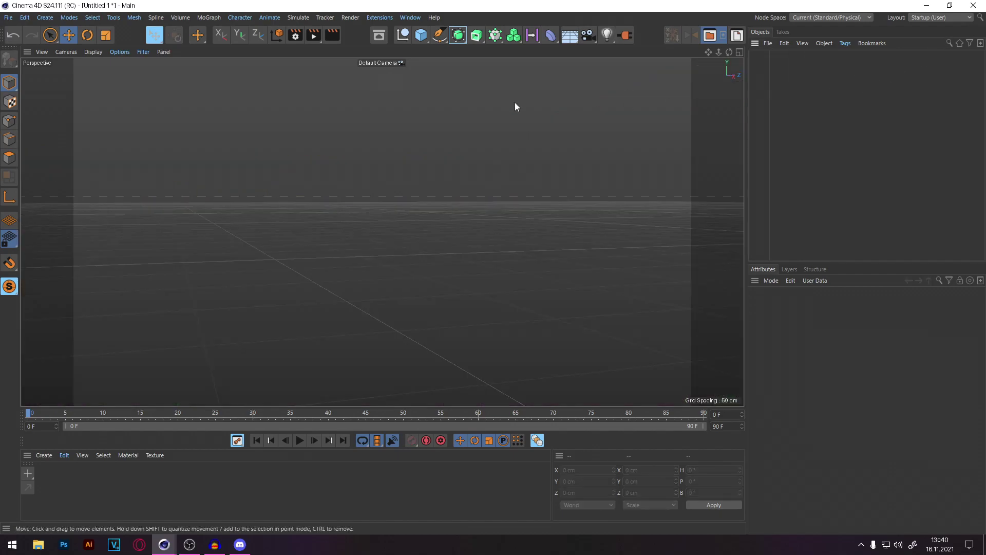
key(ctrl+z)
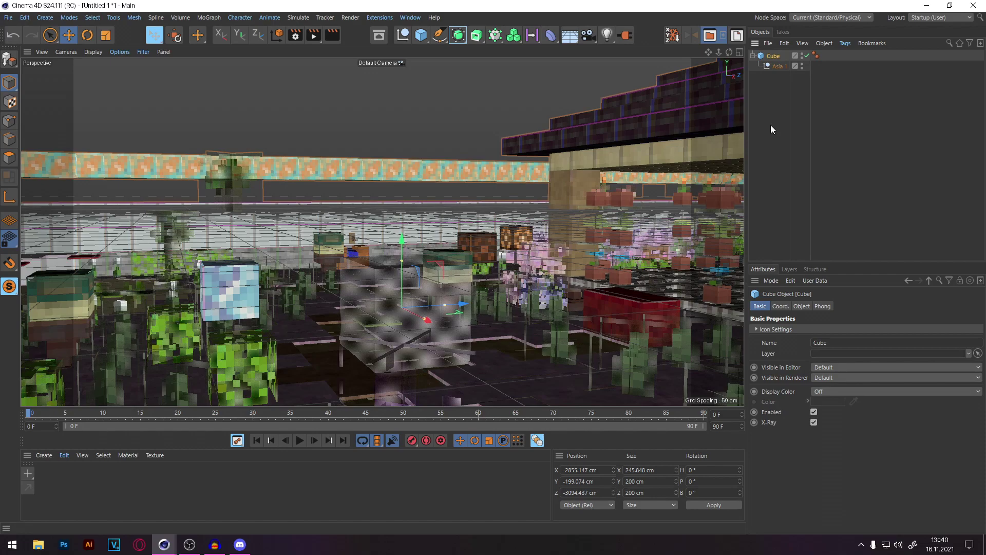
Step: Set the Cube's position to X 0, Y 0, Z 0
click(773, 78)
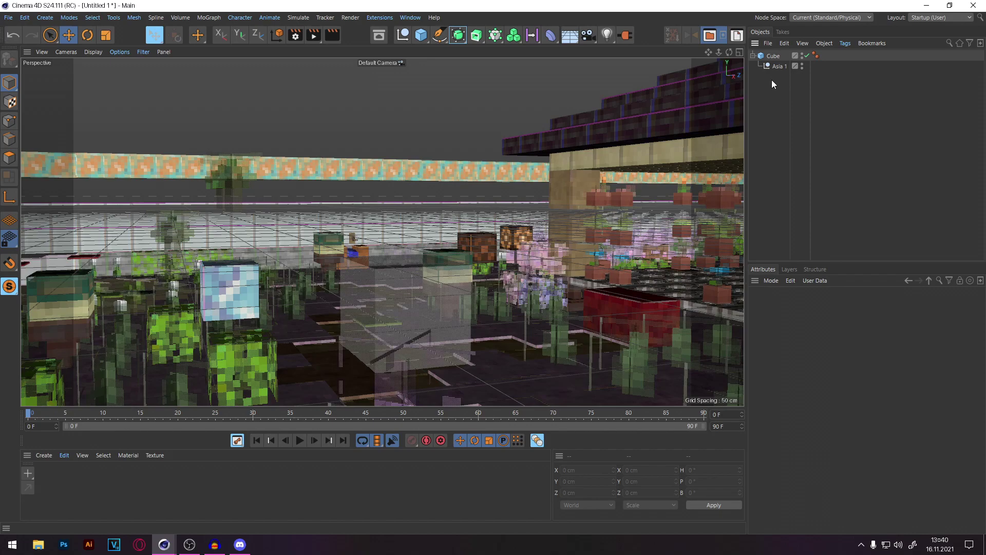
click(774, 56)
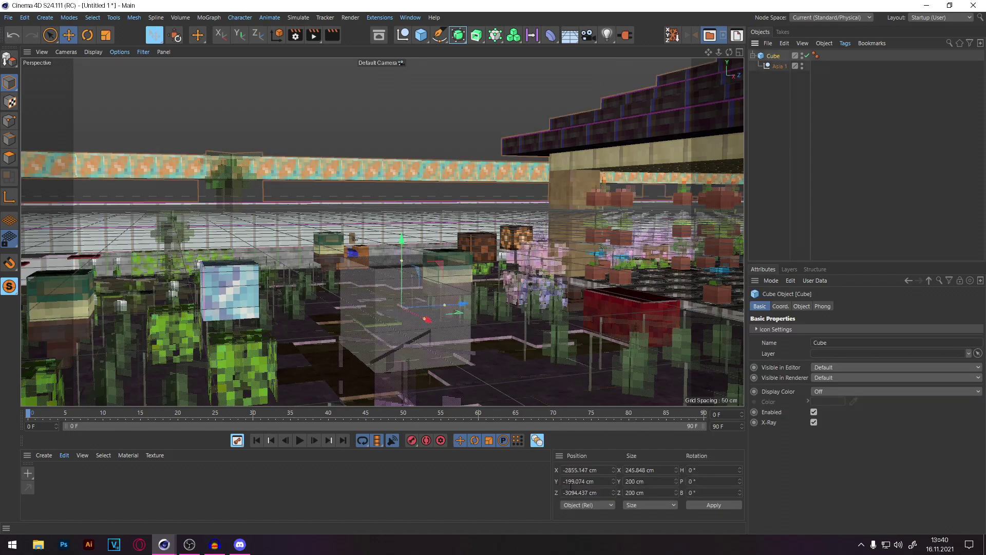
double_click(588, 469)
text(0)
double_click(581, 481)
text(0)
double_click(577, 492)
text(0)
key(Return)
Step: Pull the view back over the whole map, then move in toward the temple
drag(717, 53, 447, 120)
scroll(653, 215, up, 3)
scroll(657, 216, up, 2)
scroll(350, 330, up, 2)
drag(351, 334, 455, 244)
scroll(322, 266, up, 5)
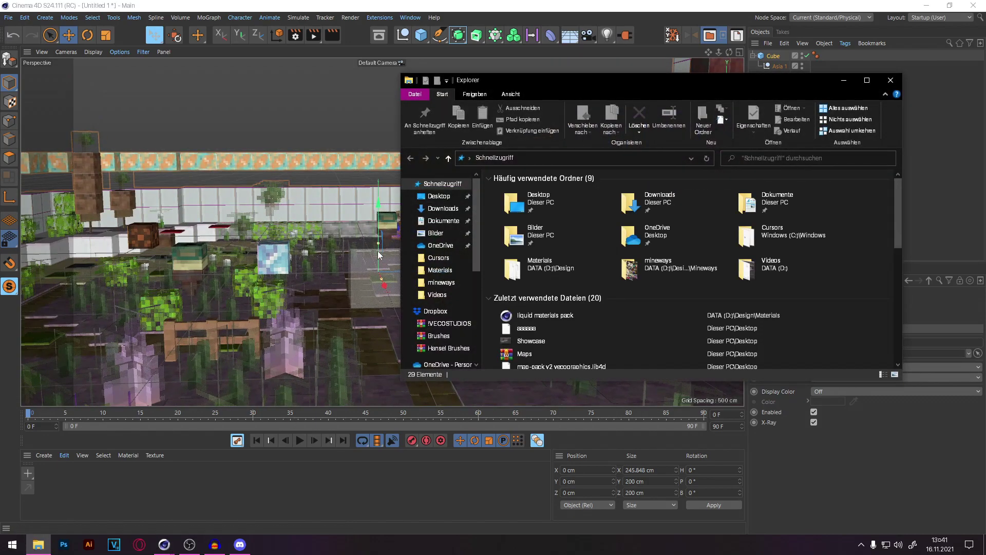
Step: Go to DATA (D:) > Design > Skin Rigs and open the character rig file
scroll(395, 260, down, 5)
scroll(437, 328, down, 2)
click(451, 317)
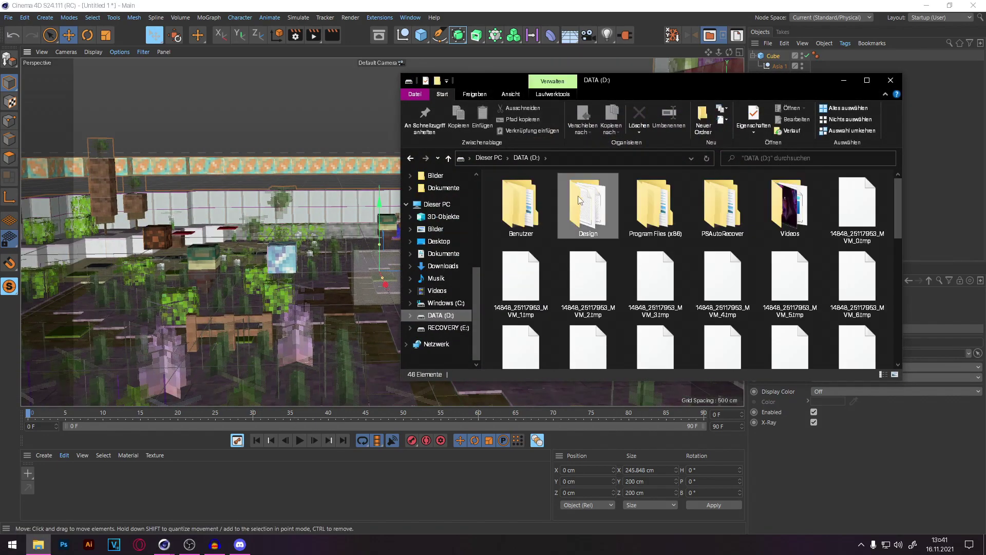
double_click(577, 198)
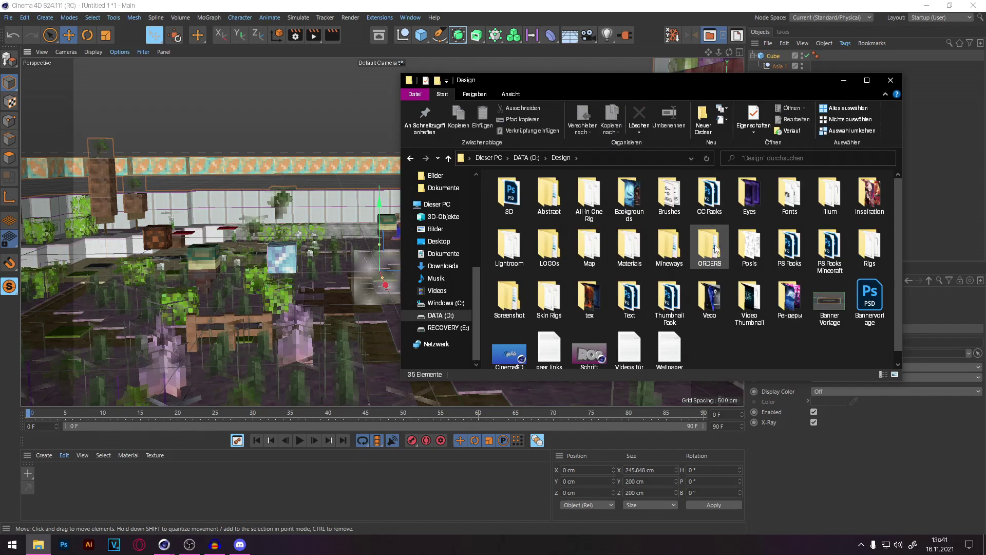
double_click(549, 297)
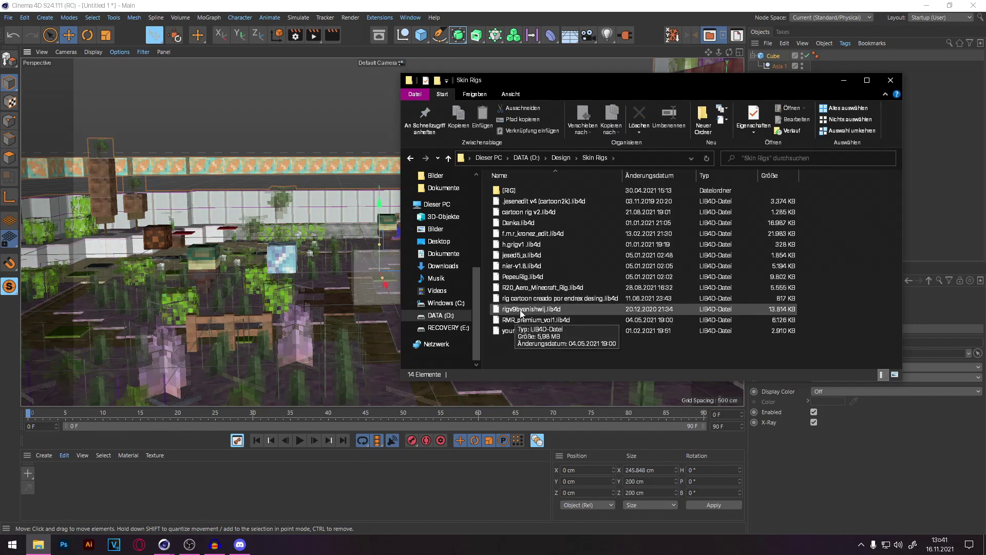
click(519, 309)
Step: Load the rig's 1.Default preset into the scene and view it beside the cube
click(844, 79)
double_click(739, 71)
click(718, 9)
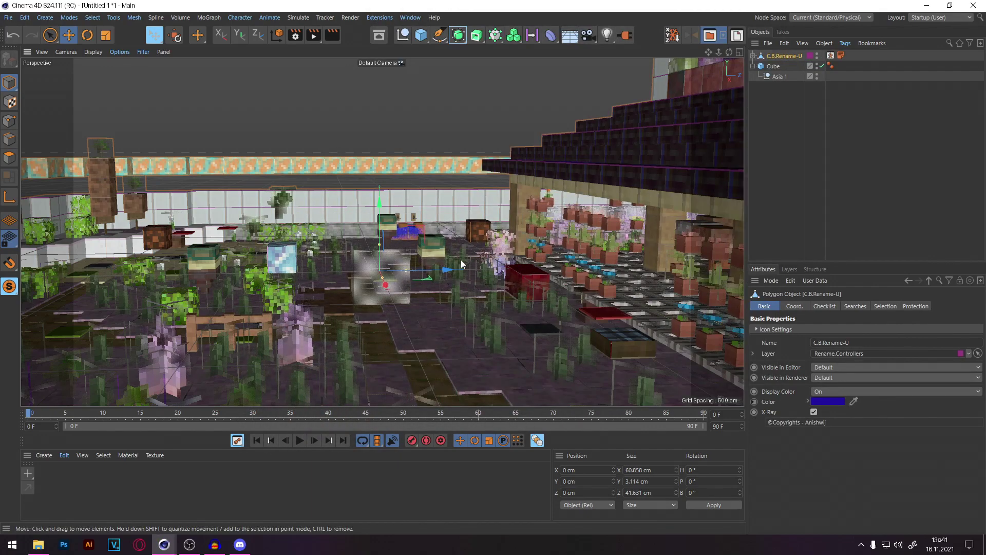
scroll(383, 268, up, 8)
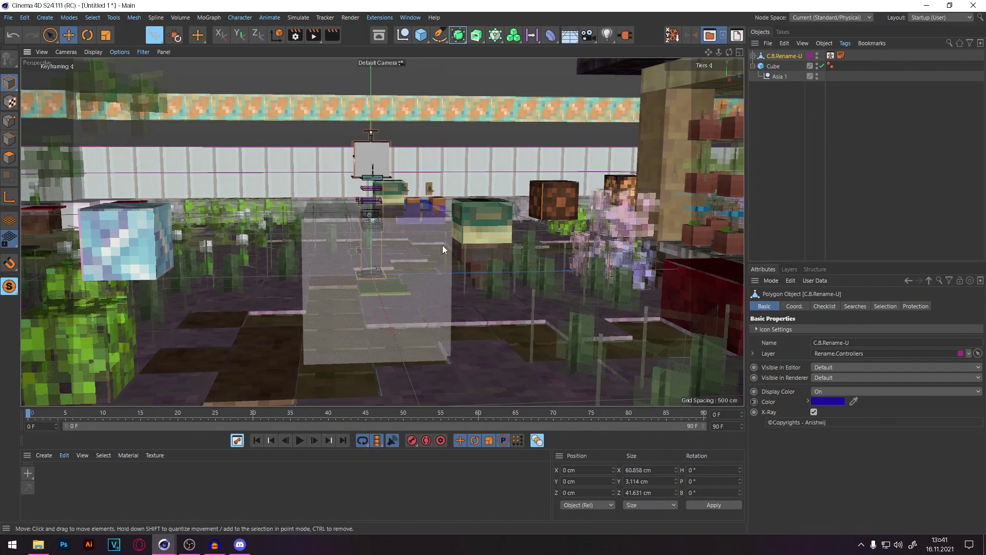
mouse_move(451, 247)
alt+mouse_down()
mouse_move(506, 252)
mouse_move(510, 240)
alt+mouse_up()
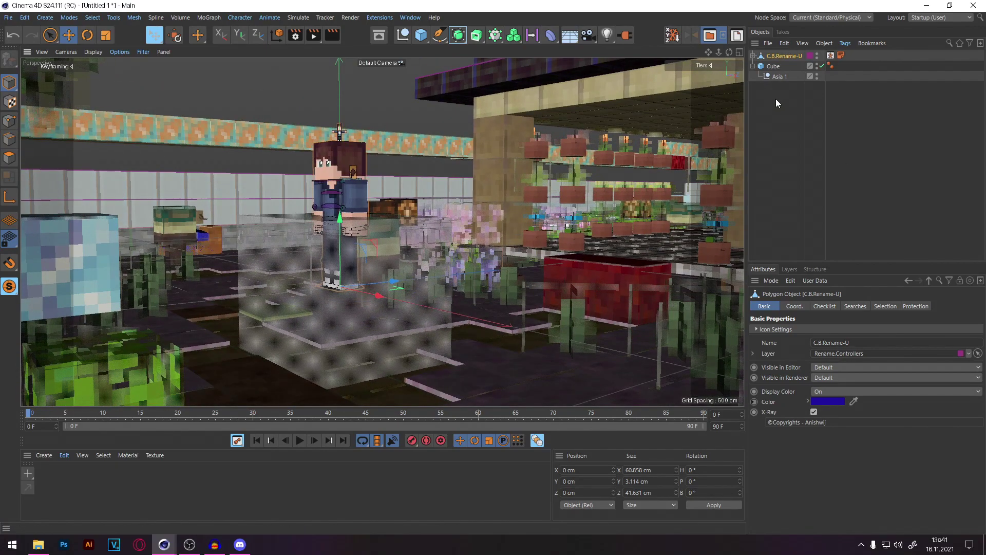
Step: Raise the map Cube along Y to 96.785 cm and frame the character
click(776, 66)
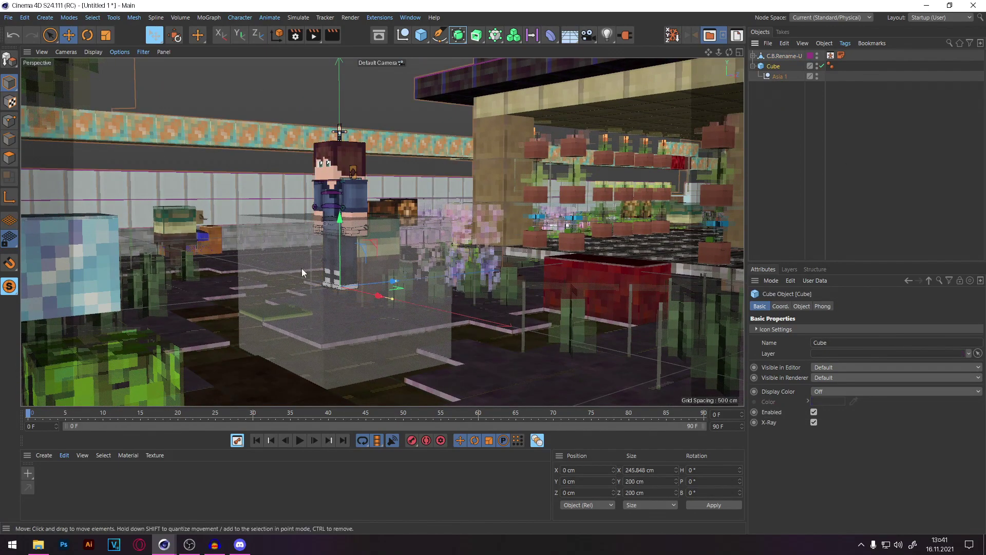
drag(338, 248, 340, 179)
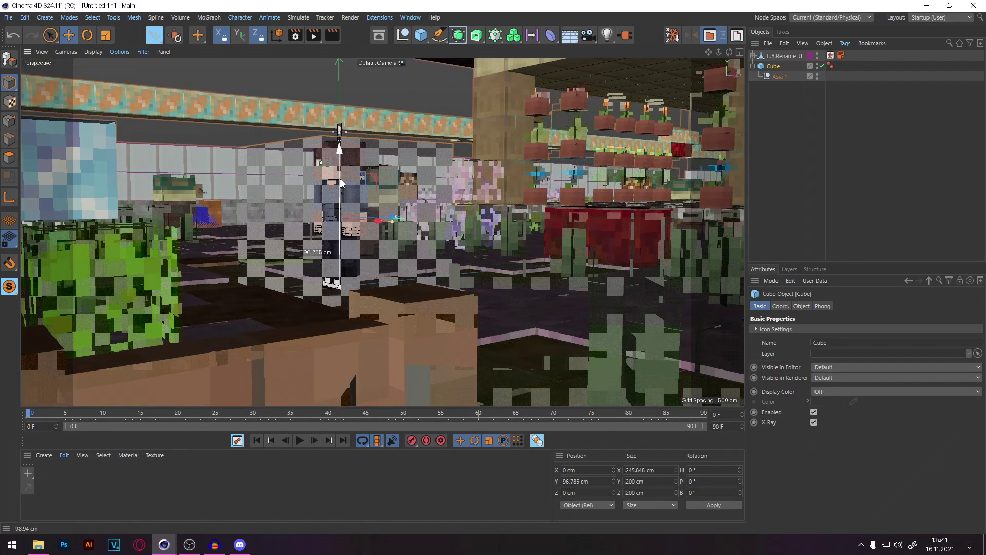
alt+drag(328, 288, 431, 224)
alt+middle_drag(431, 224, 530, 186)
alt+drag(530, 186, 475, 226)
scroll(512, 181, up, 3)
Step: With the Rotate tool, turn the map Cube to H -42° around the rig
click(87, 35)
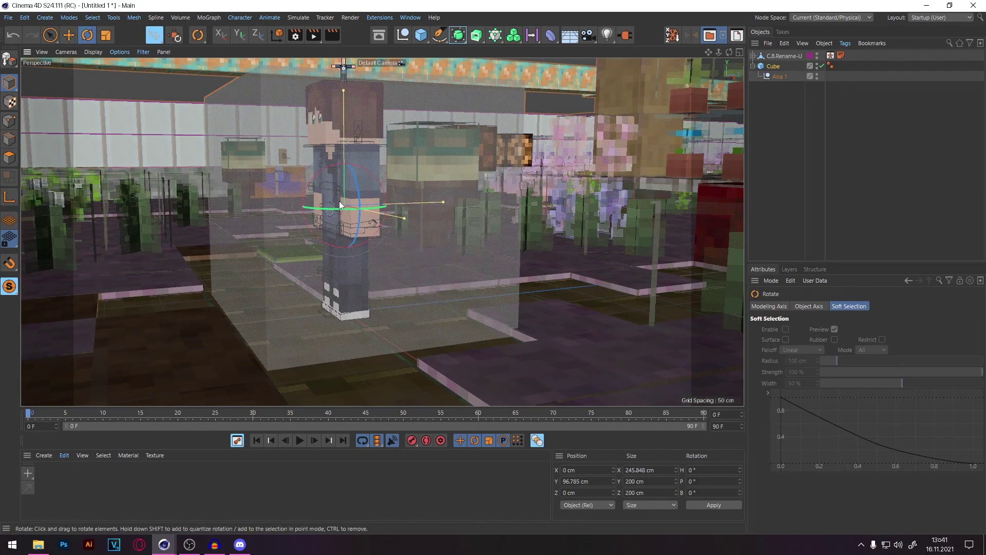
drag(367, 209, 286, 205)
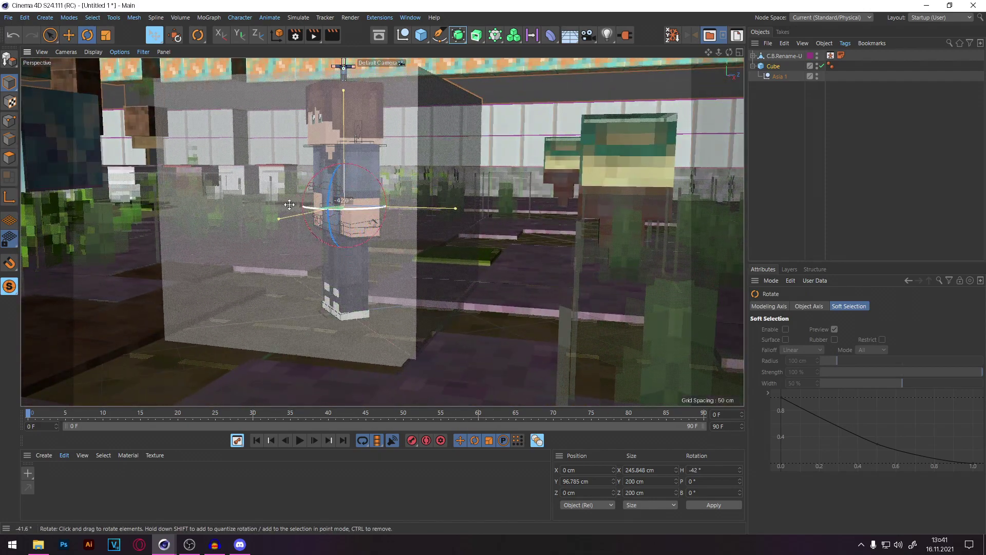
alt+drag(431, 228, 499, 228)
scroll(433, 199, down, 2)
scroll(446, 205, up, 2)
alt+drag(431, 216, 462, 218)
scroll(314, 220, down, 2)
scroll(313, 220, down, 4)
scroll(307, 169, up, 3)
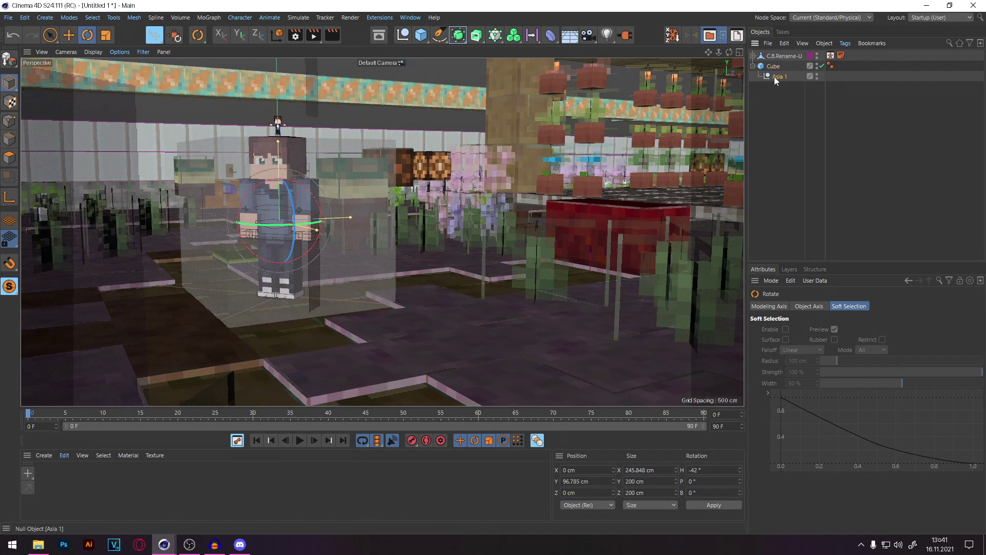
Step: Move Asia 1 out of Cube to below C.B.Rename-U, then delete the empty Cube
drag(775, 76, 777, 62)
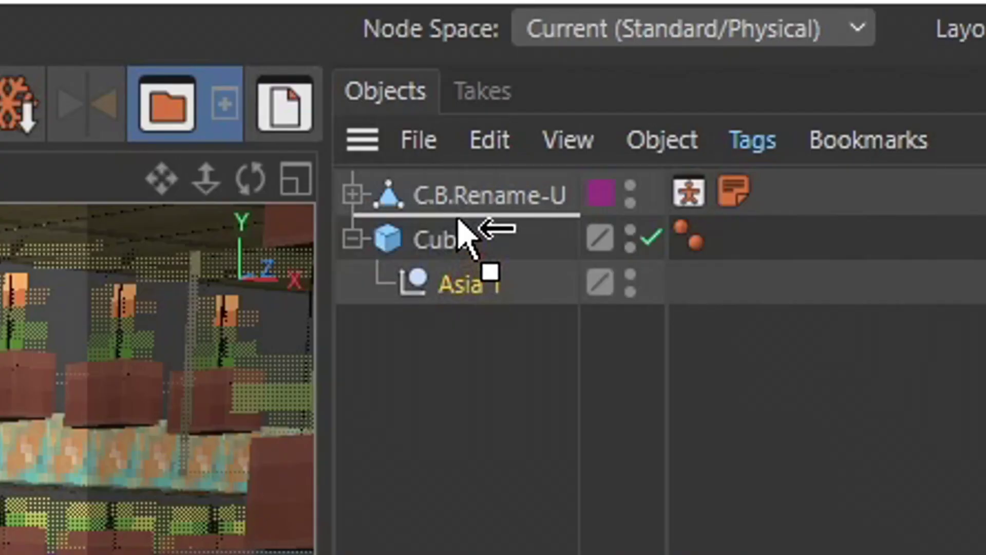
drag(458, 220, 450, 242)
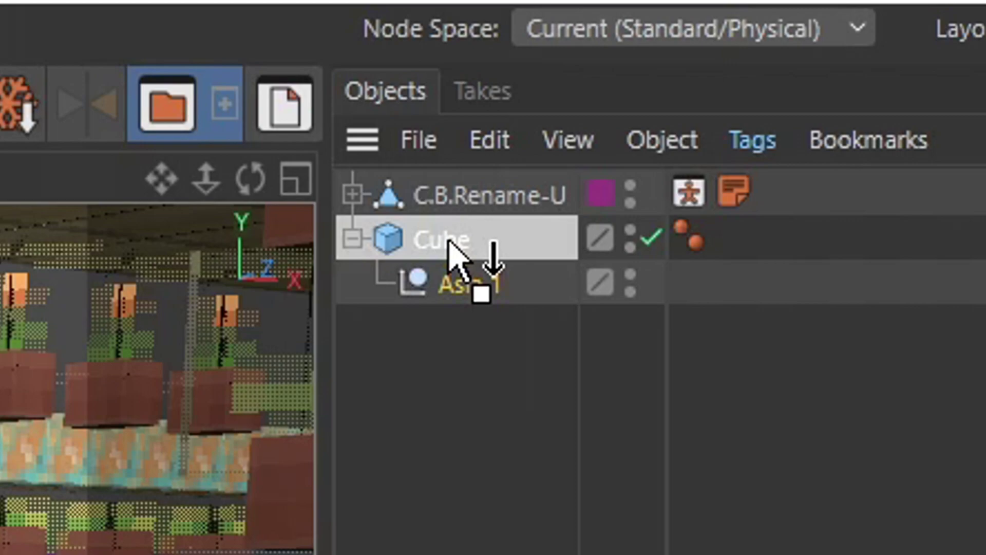
drag(449, 240, 450, 216)
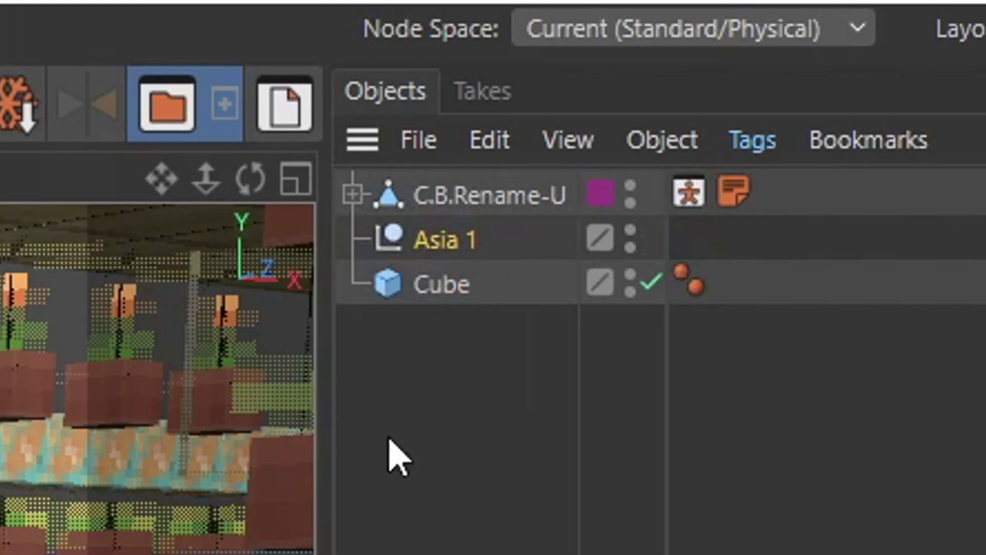
click(455, 287)
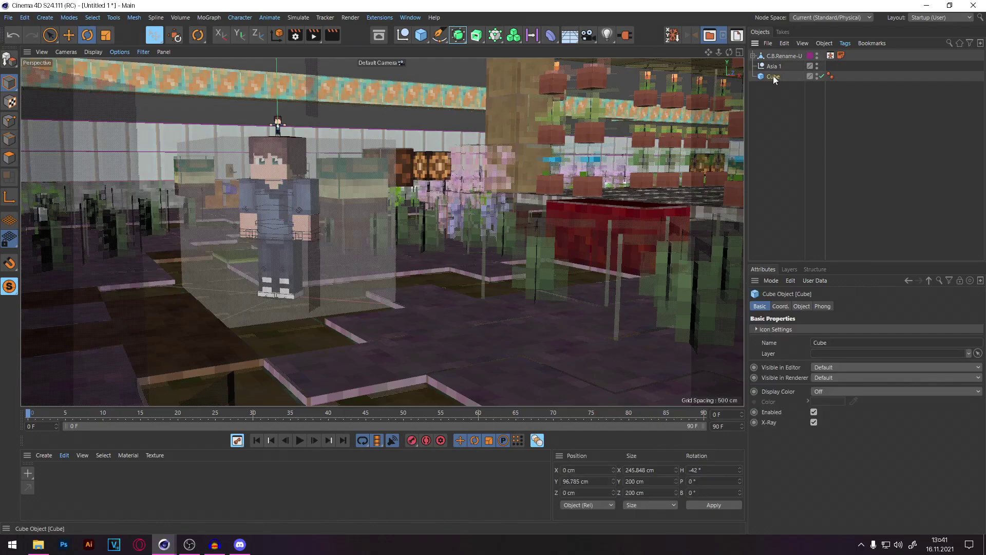
key(Delete)
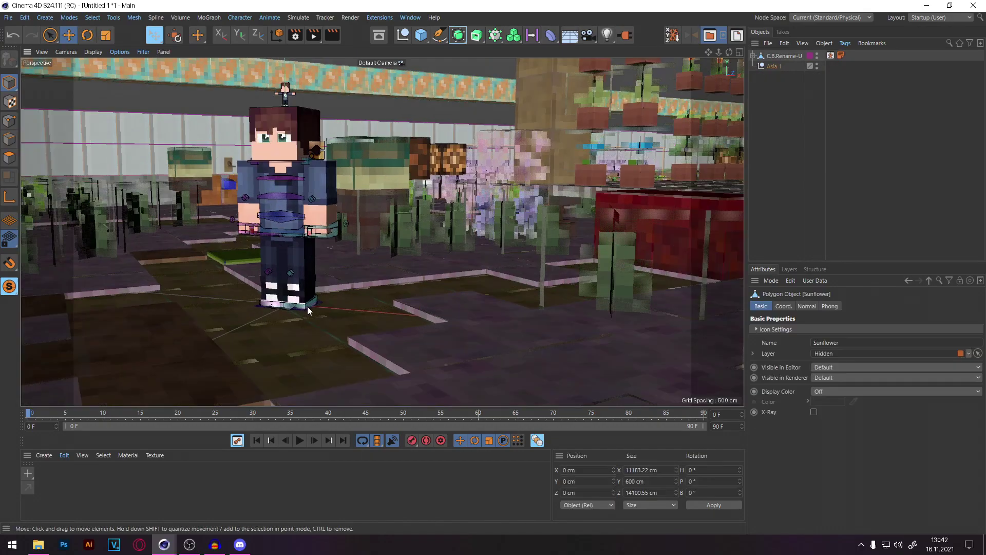
Step: Move the character's leg goal controller to -47.659 cm on X to bend the leg
click(314, 304)
drag(336, 302, 374, 310)
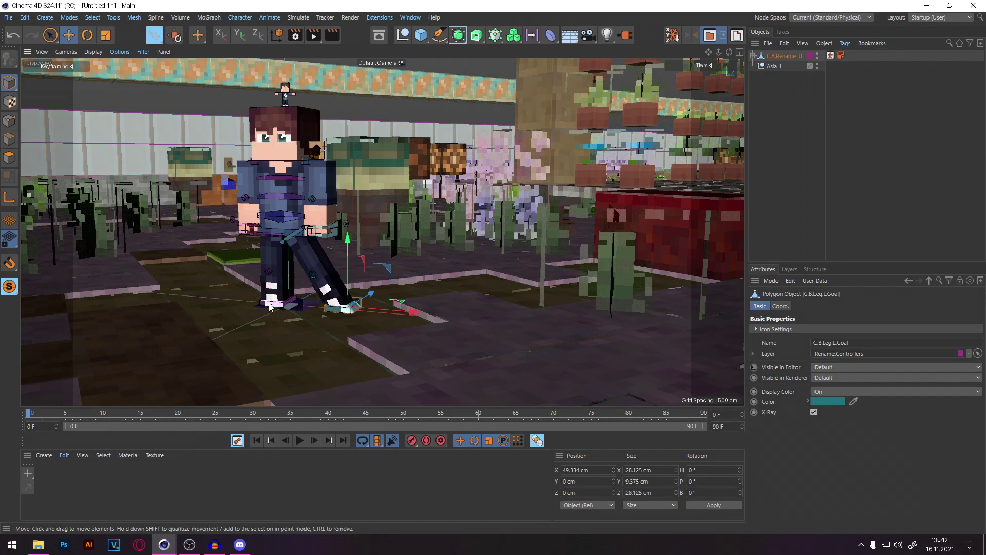
drag(290, 304, 234, 302)
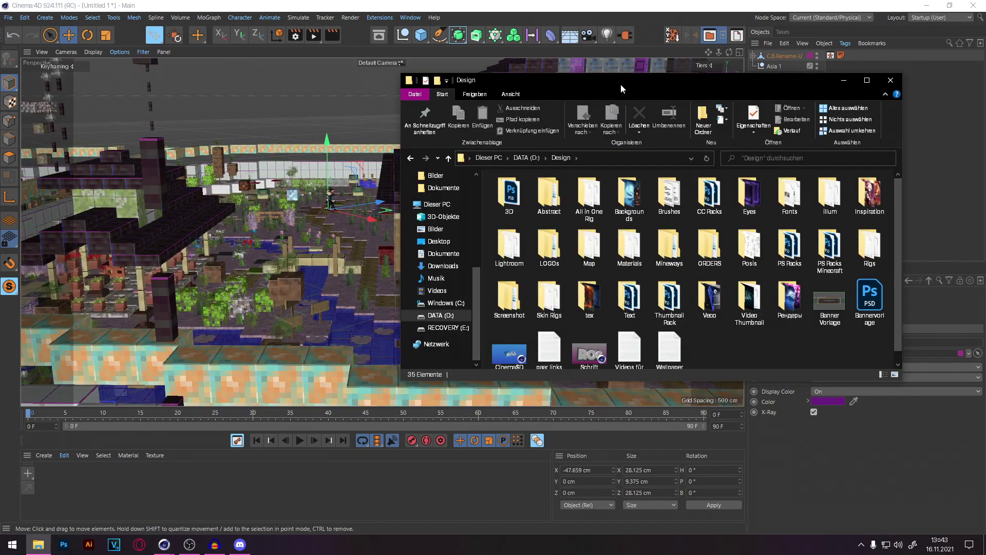
Step: Open 'liquid materials pack' from the Design Materials folder into Cinema 4D, then minimize Explorer
drag(620, 89, 601, 79)
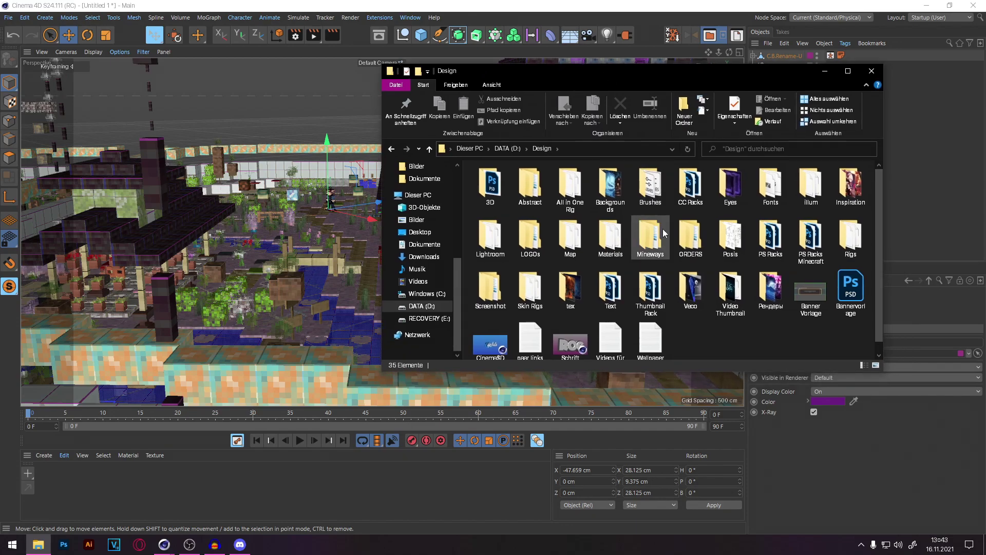
click(690, 234)
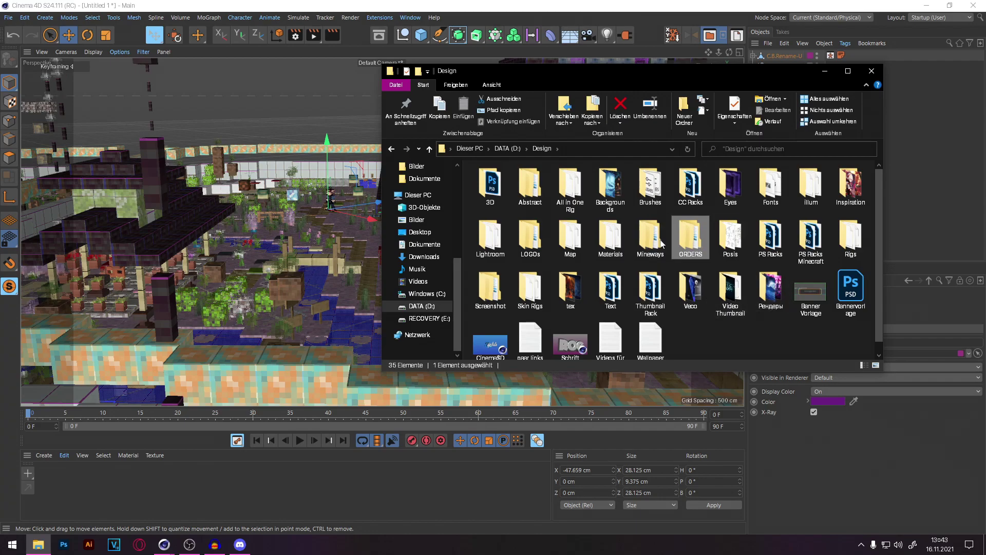
double_click(618, 231)
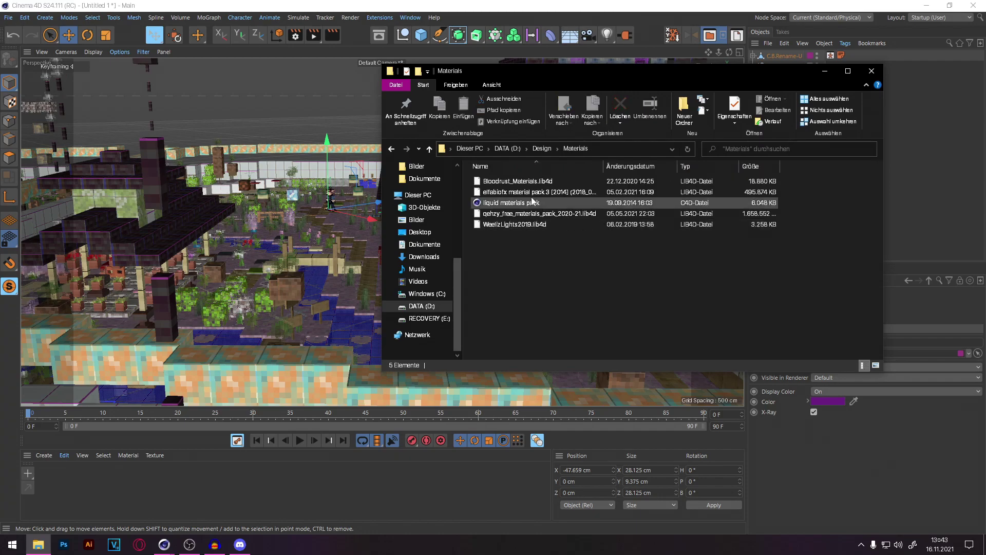
double_click(497, 203)
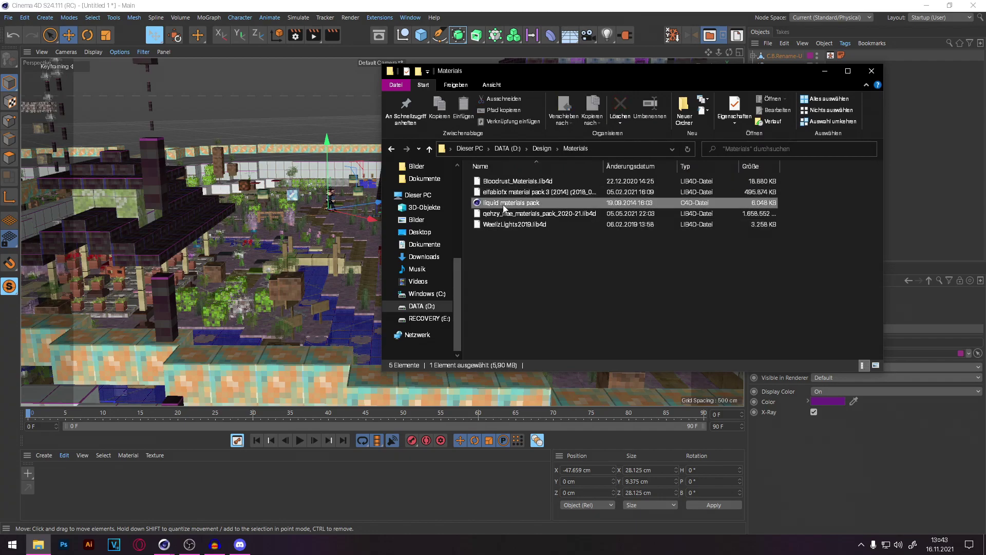
click(824, 71)
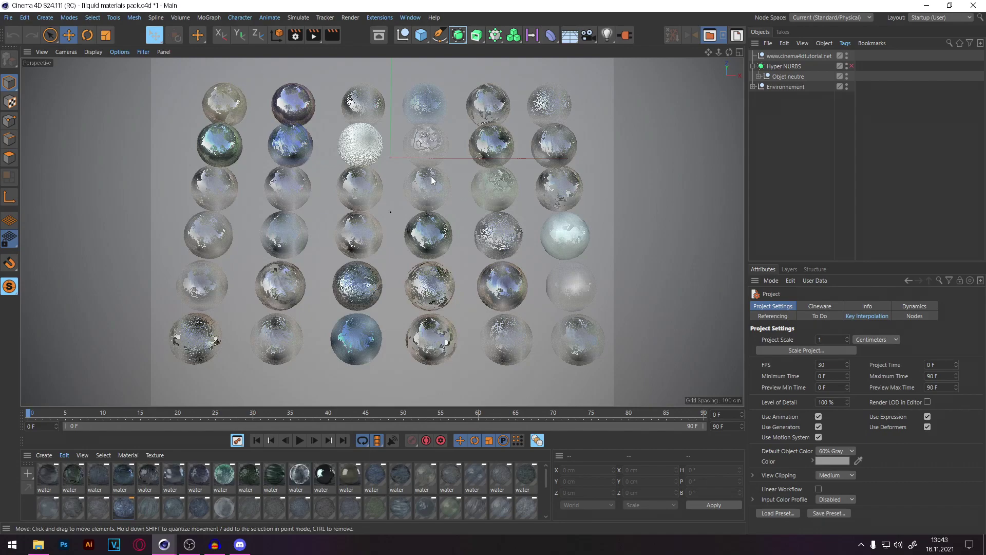
Step: Filter Customize Palettes for 'projects' and drag the Projects command onto the main toolbar
click(410, 18)
mouse_move(448, 32)
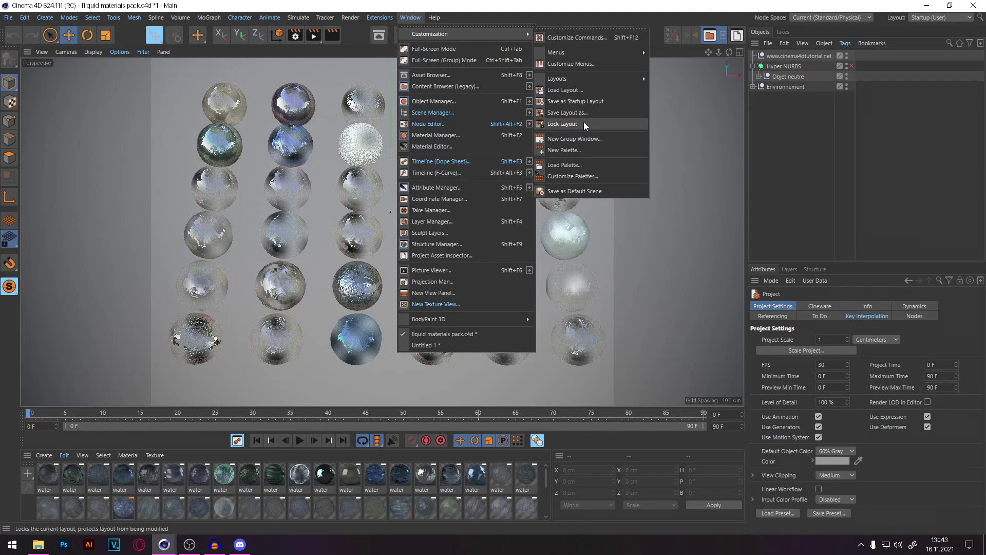
click(573, 180)
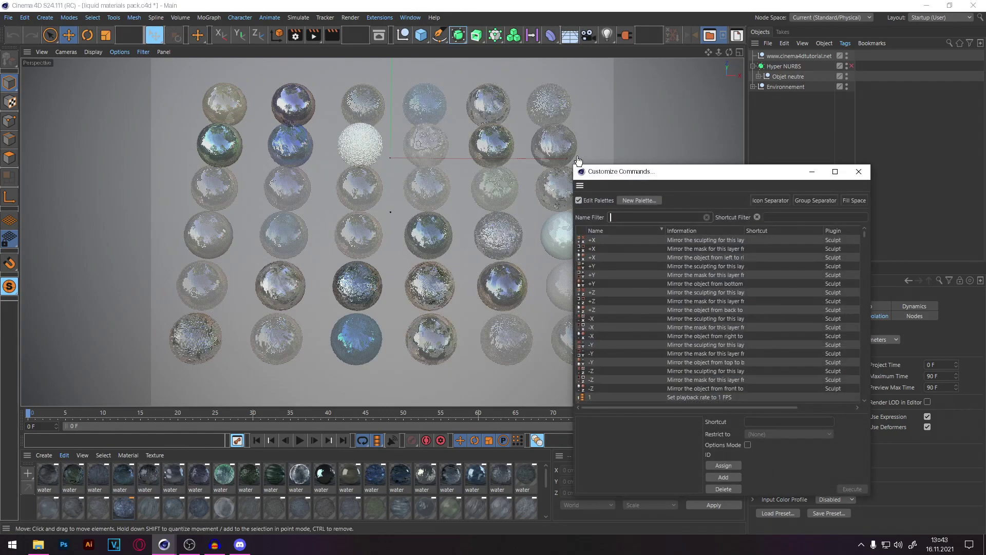
click(501, 171)
text(projec)
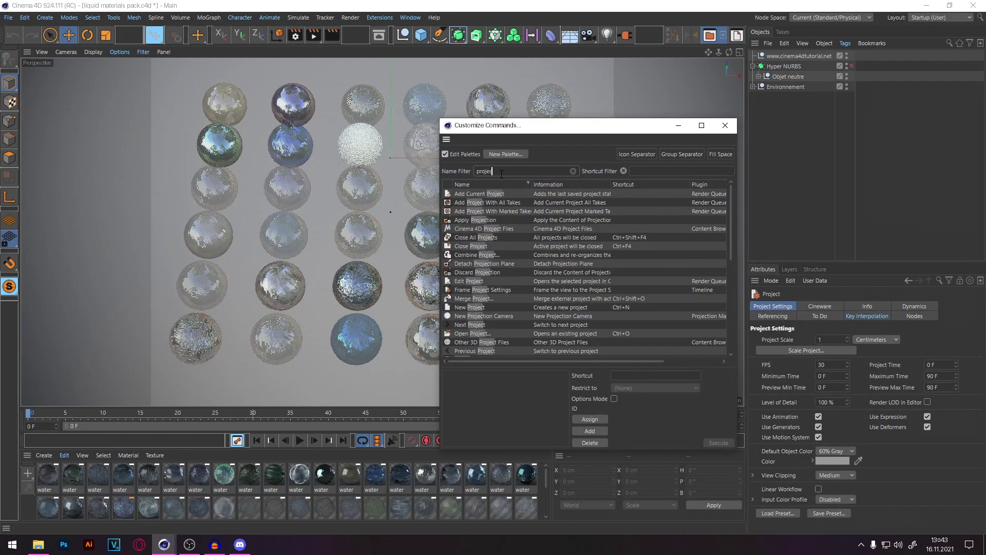
text(ts)
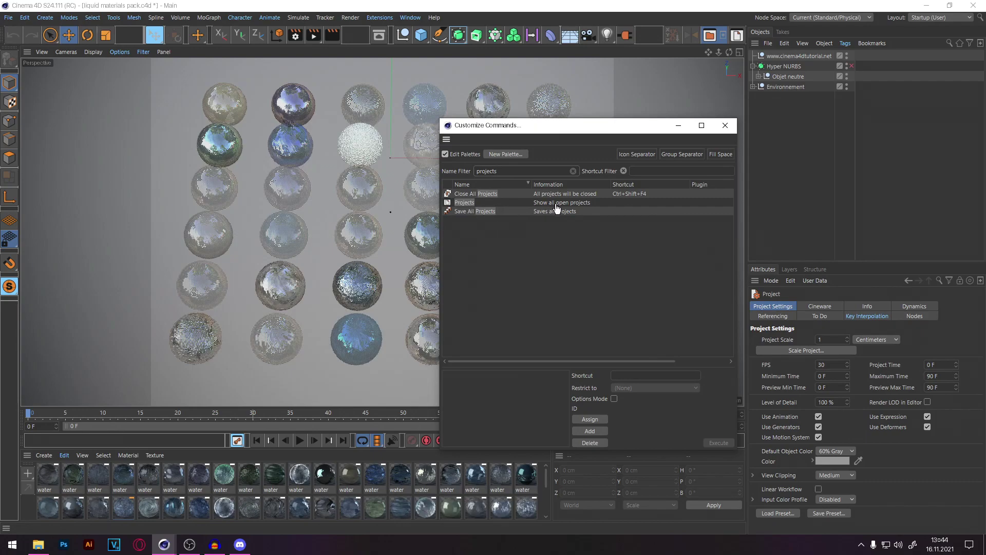
drag(461, 204, 564, 134)
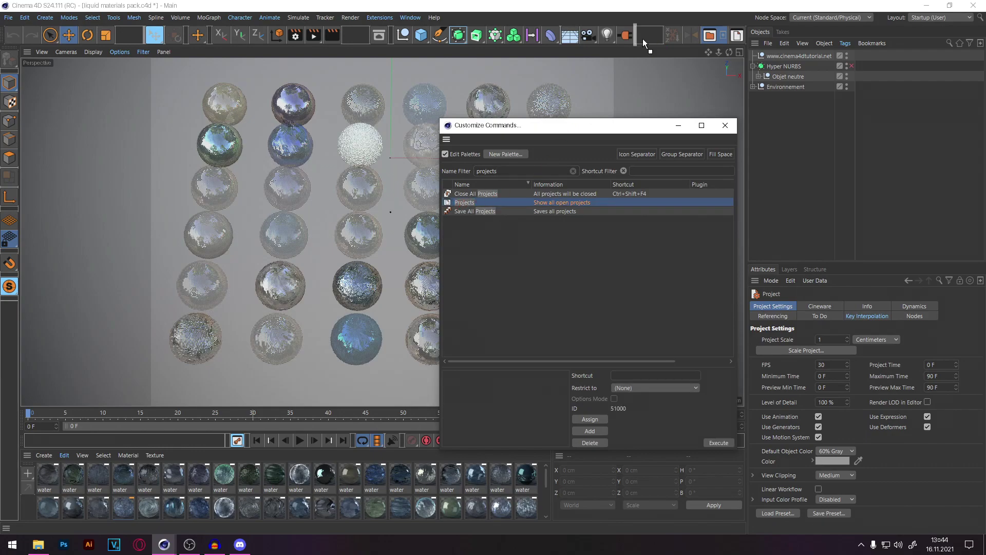
drag(641, 38, 641, 39)
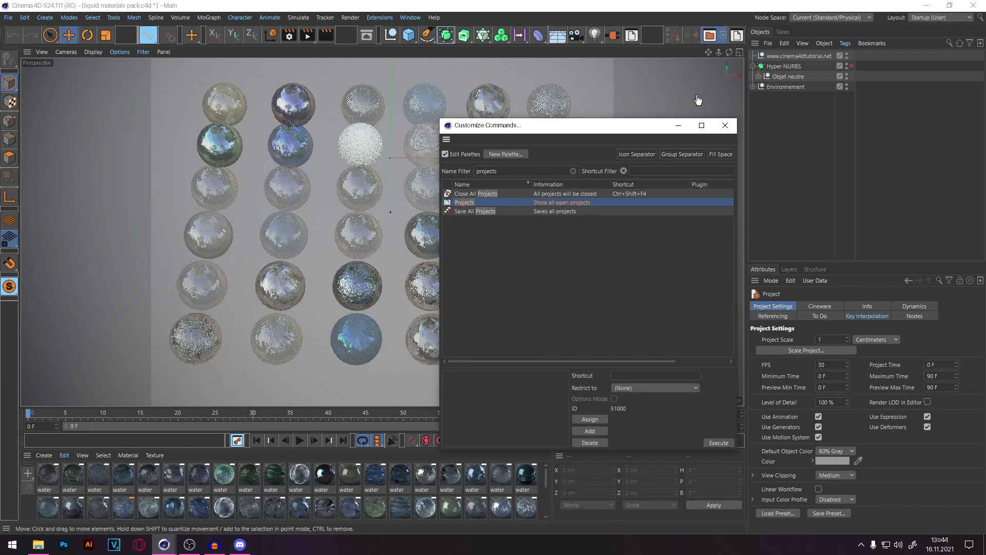
click(678, 126)
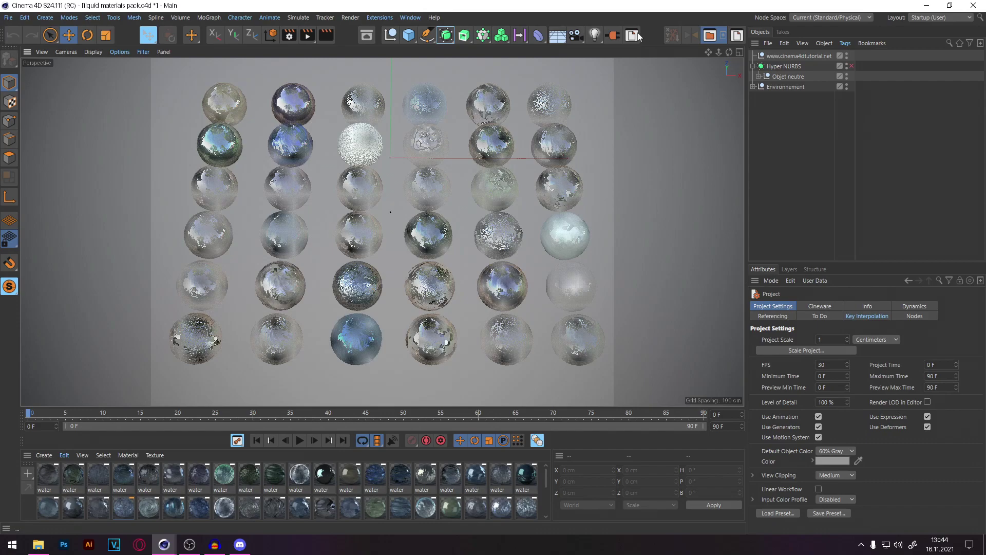
Step: Save the current layout as the startup layout and copy a blue water material from the liquid pack
click(417, 20)
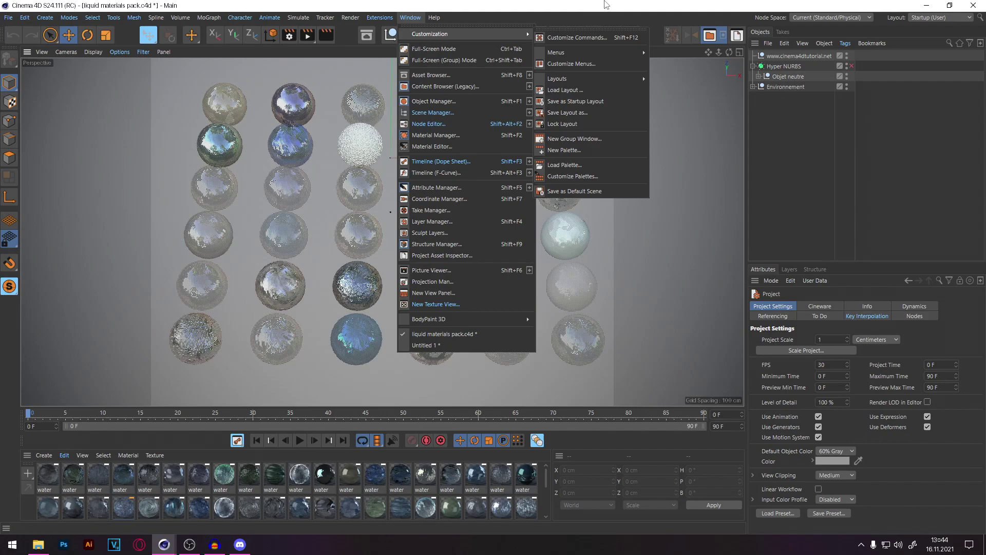
click(577, 102)
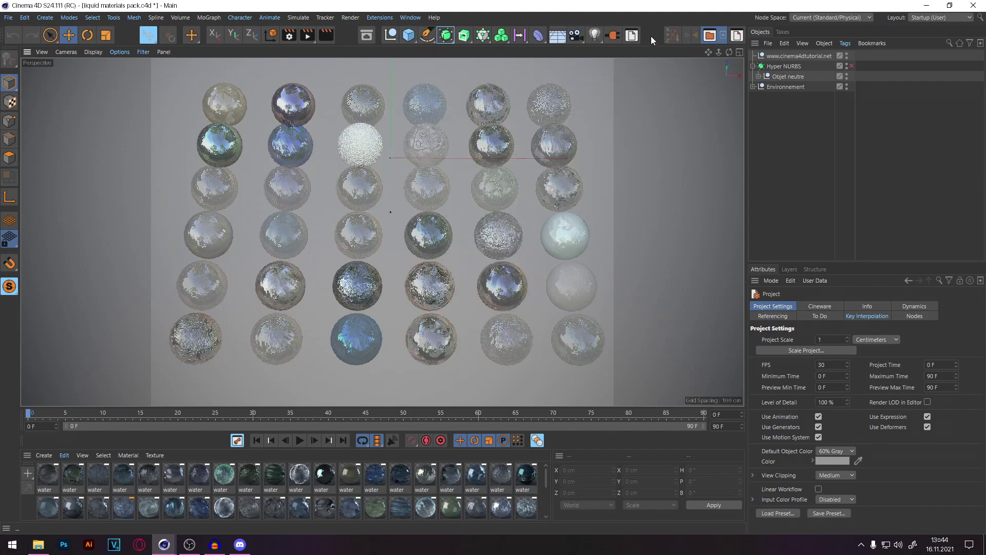
scroll(476, 506, down, 3)
click(521, 499)
scroll(407, 487, up, 2)
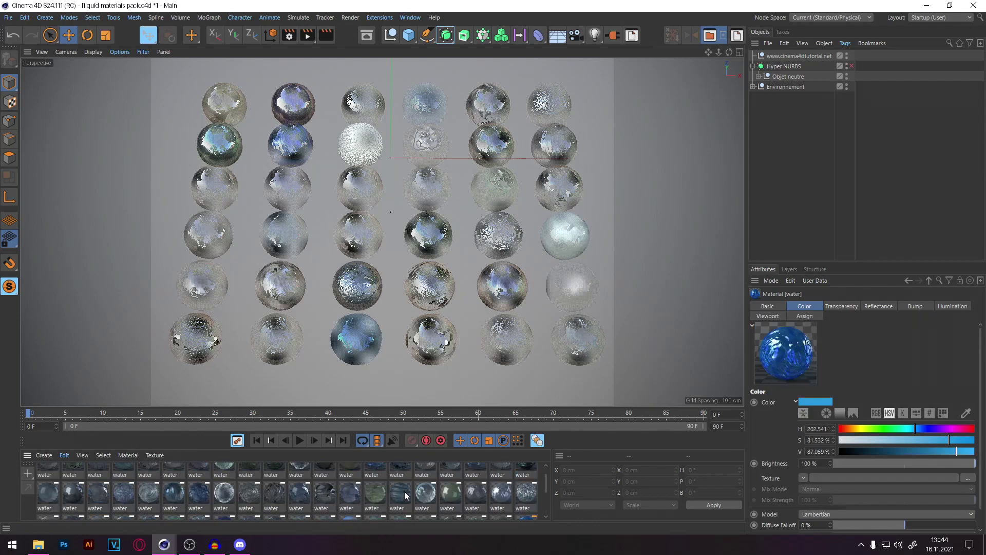
scroll(546, 481, down, 1)
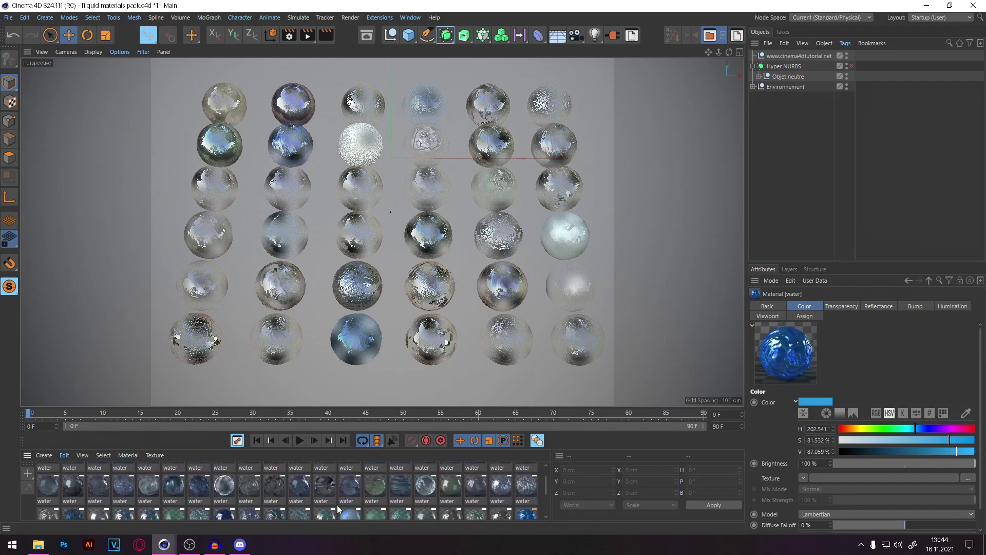
click(174, 488)
key(ctrl+c)
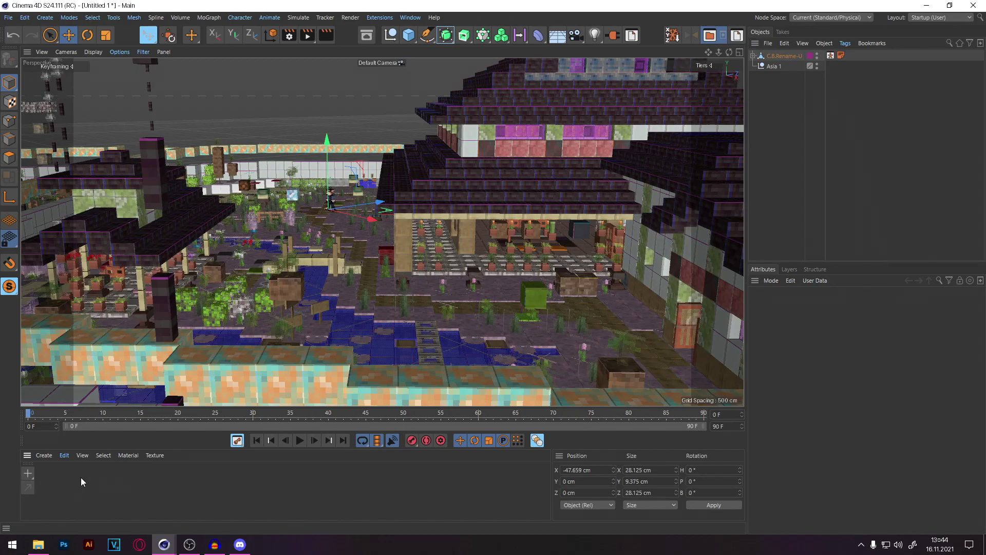
Step: Paste the water material into the Minecraft scene and drop it onto the pond water
key(ctrl+v)
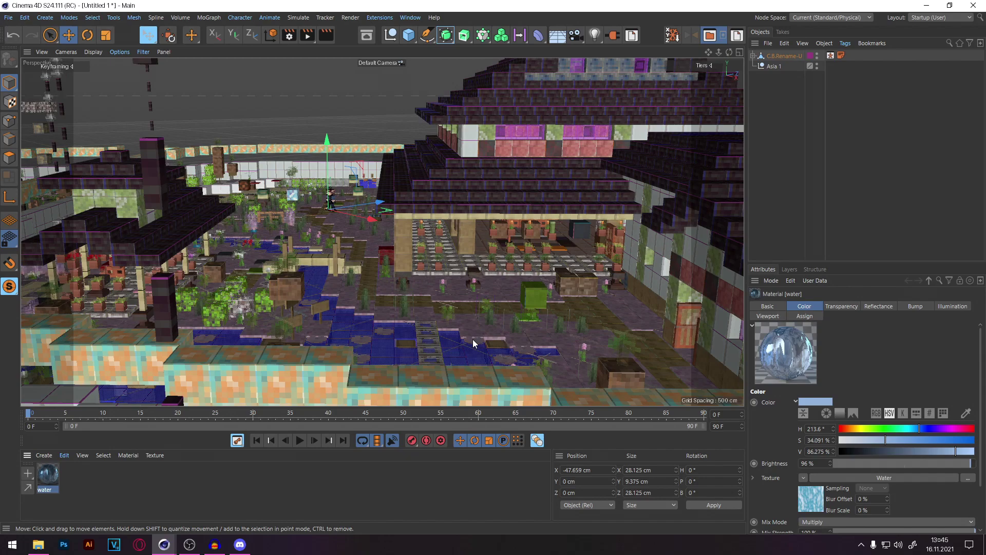
alt+drag(548, 275, 510, 276)
drag(49, 475, 391, 331)
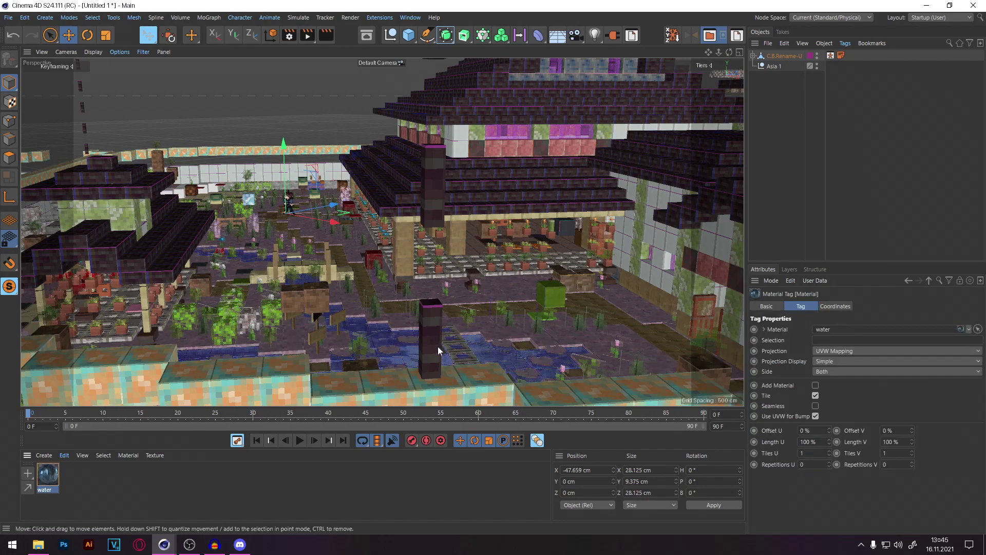
Step: Show the water material's settings and draw a render region previewing the blue pond area
click(51, 475)
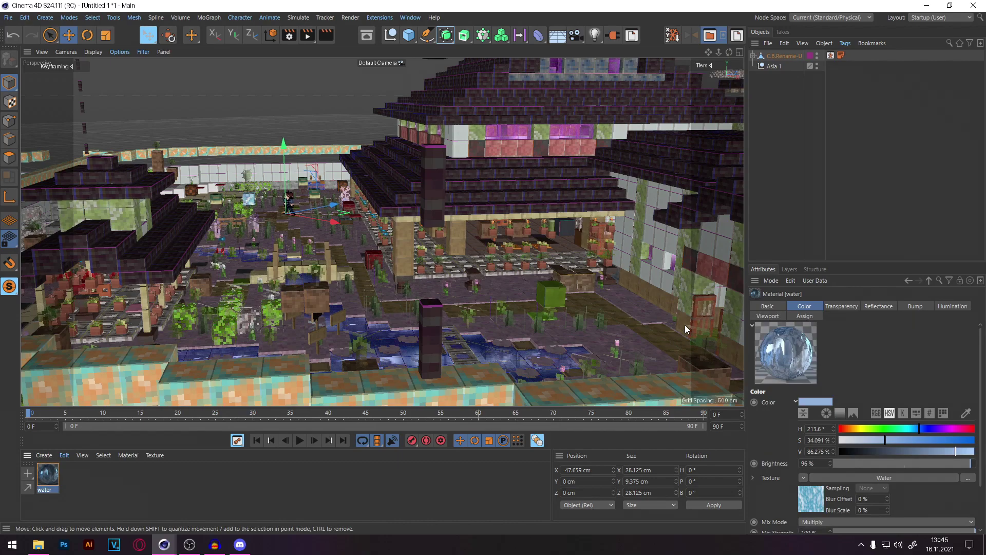
scroll(516, 357, up, 5)
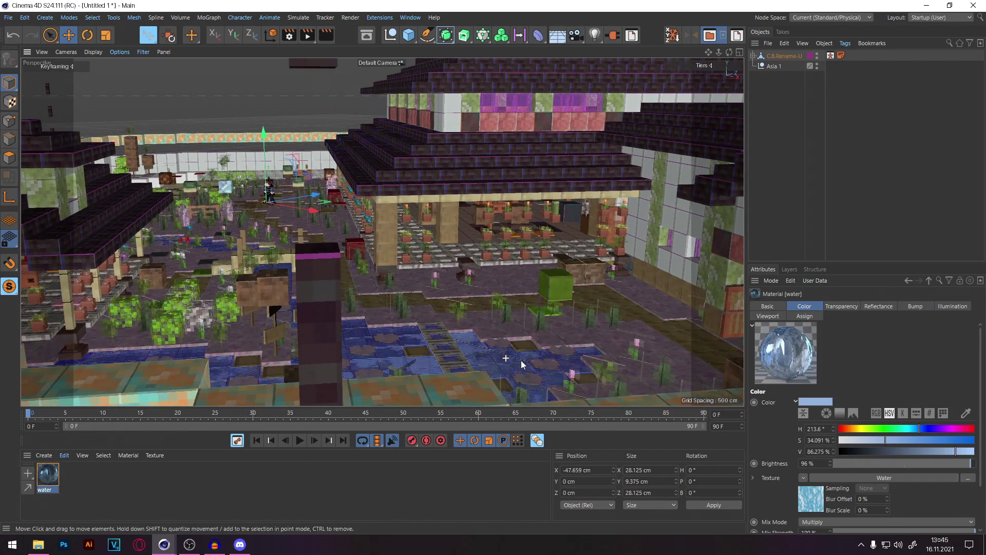
drag(309, 36, 336, 43)
mouse_move(325, 288)
mouse_down()
mouse_move(399, 344)
mouse_move(531, 389)
mouse_up()
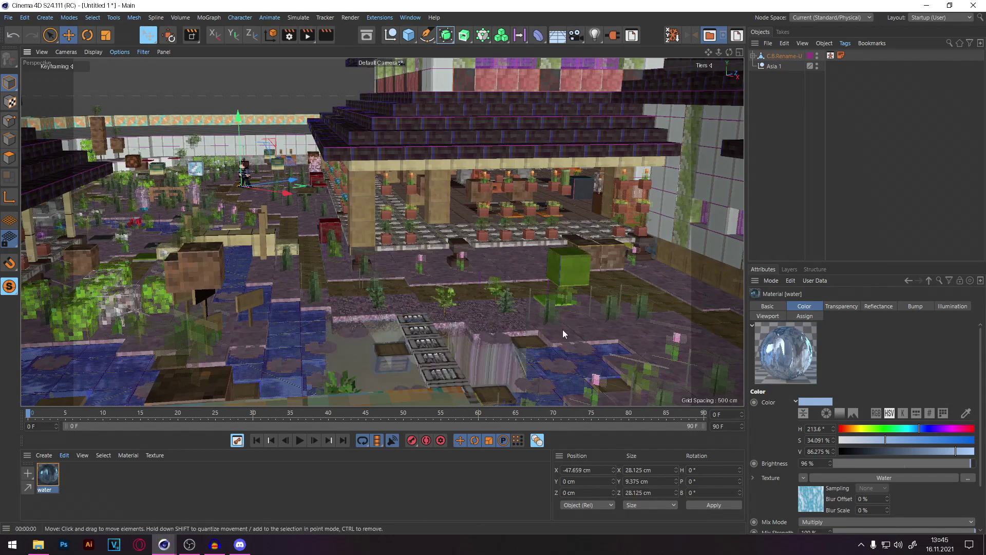
click(563, 301)
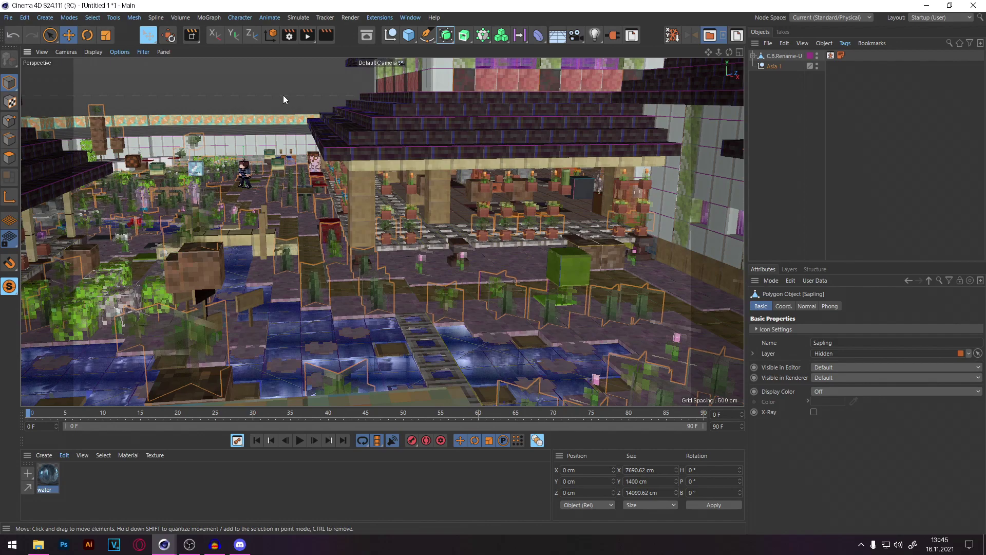